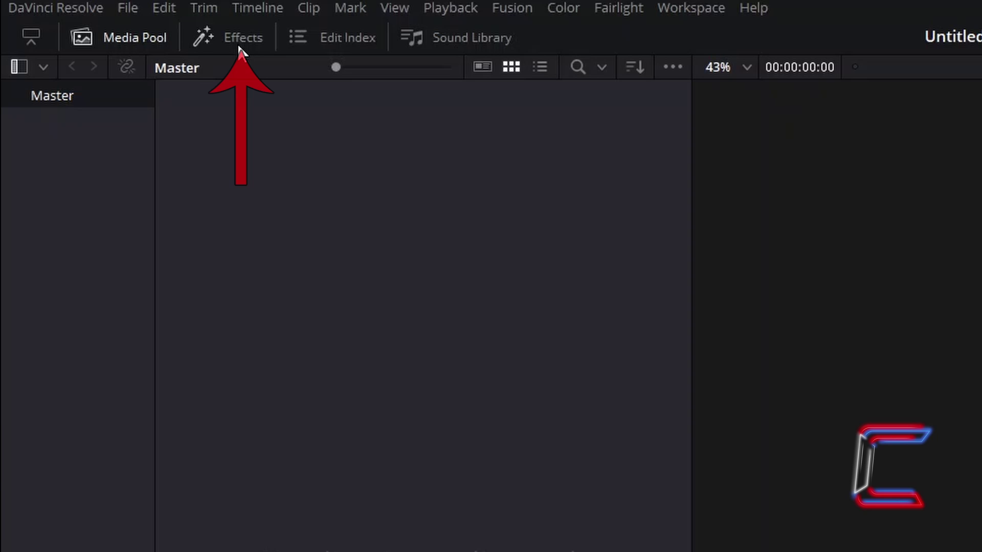
- Drag a Fusion Composition from Toolbox > Effects onto the timeline and open it in Fusion
click(237, 42)
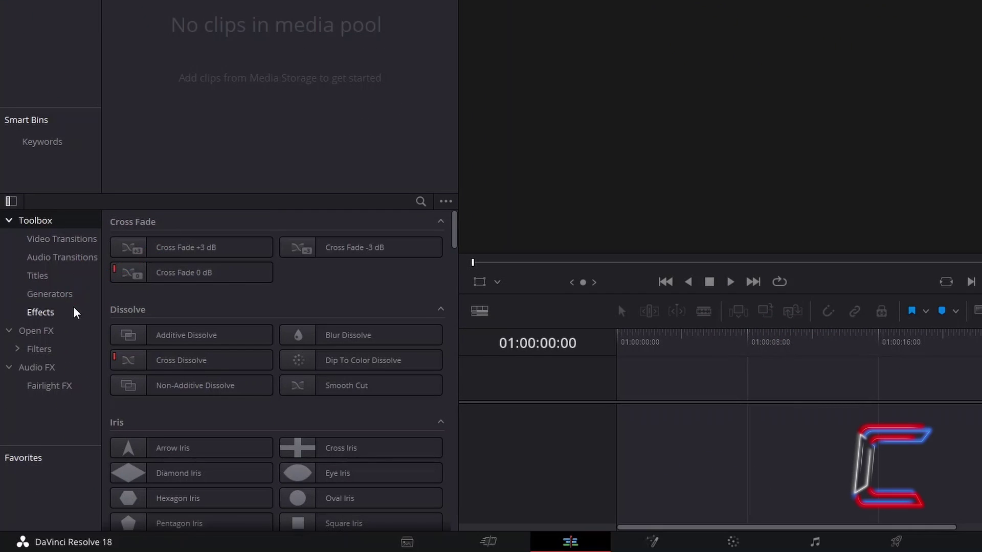
click(76, 312)
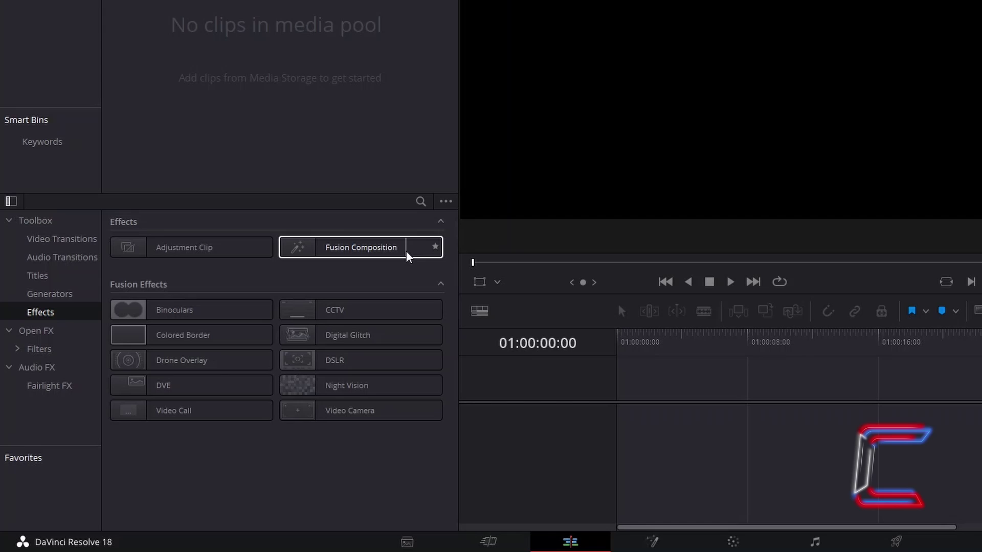
drag(407, 255, 625, 409)
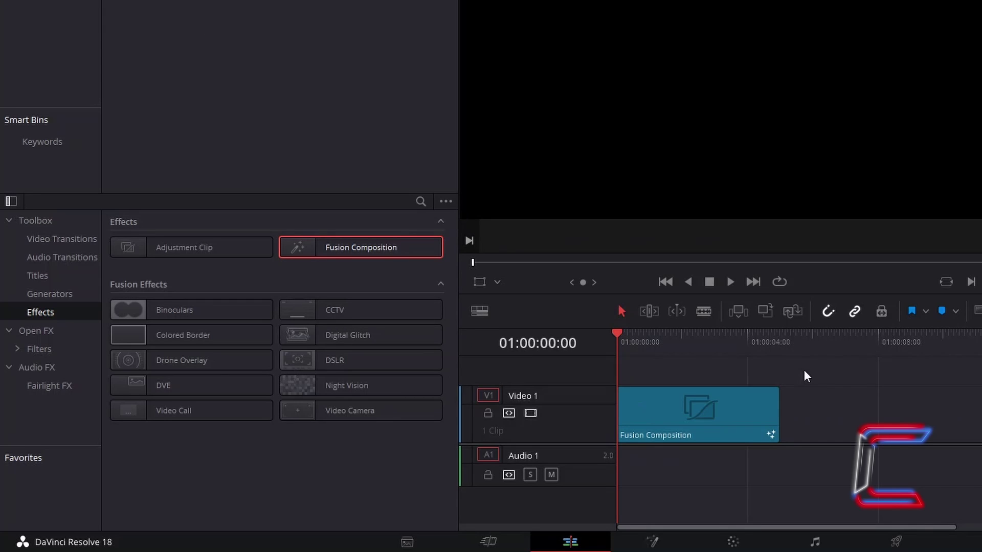
right_click(727, 410)
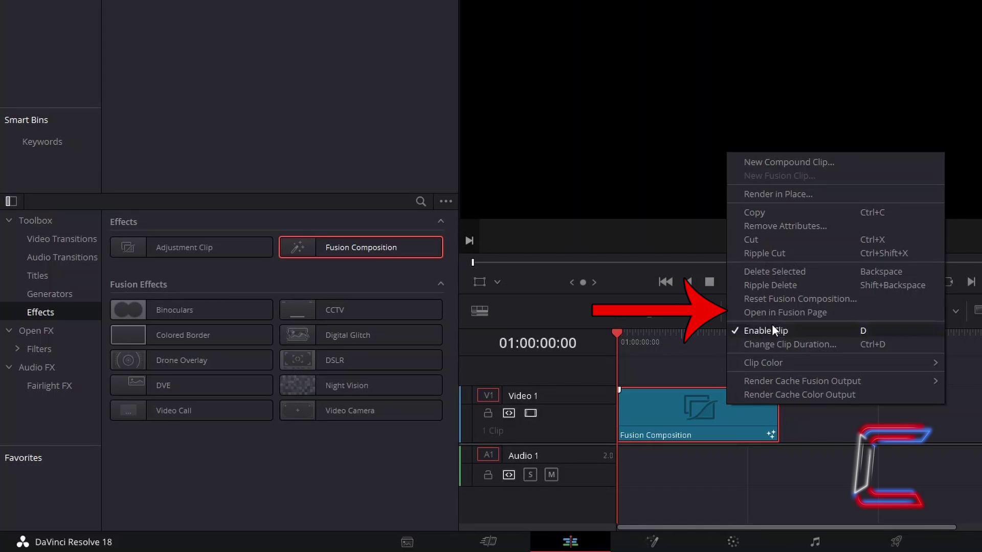
click(837, 315)
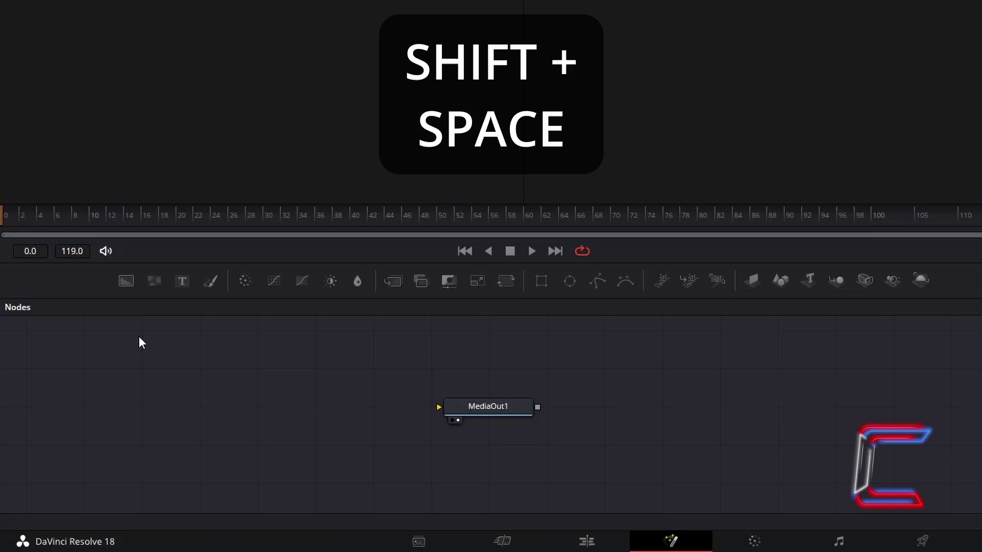
- Add a Text+ node (Text1) to the node graph beside MediaOut1
key(shift+space)
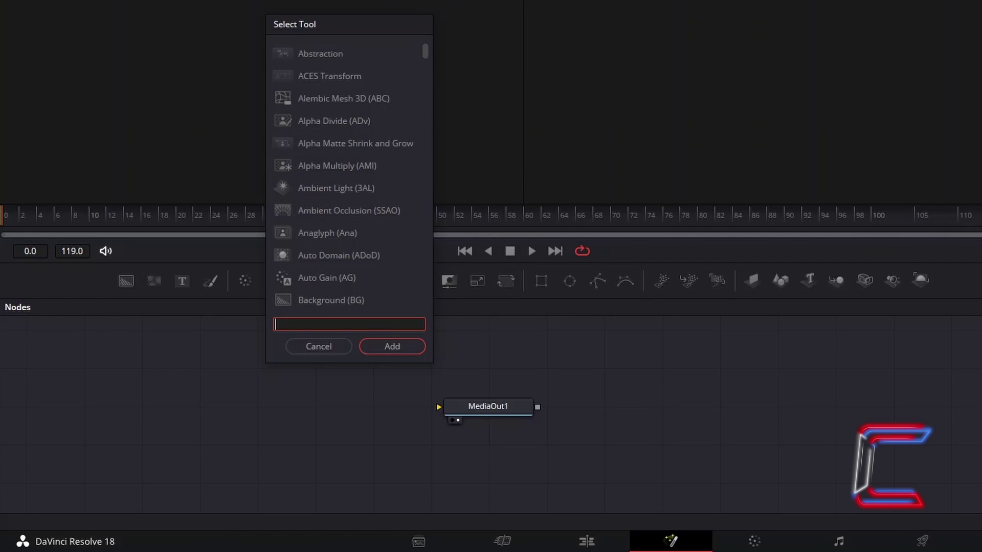
text(Text+)
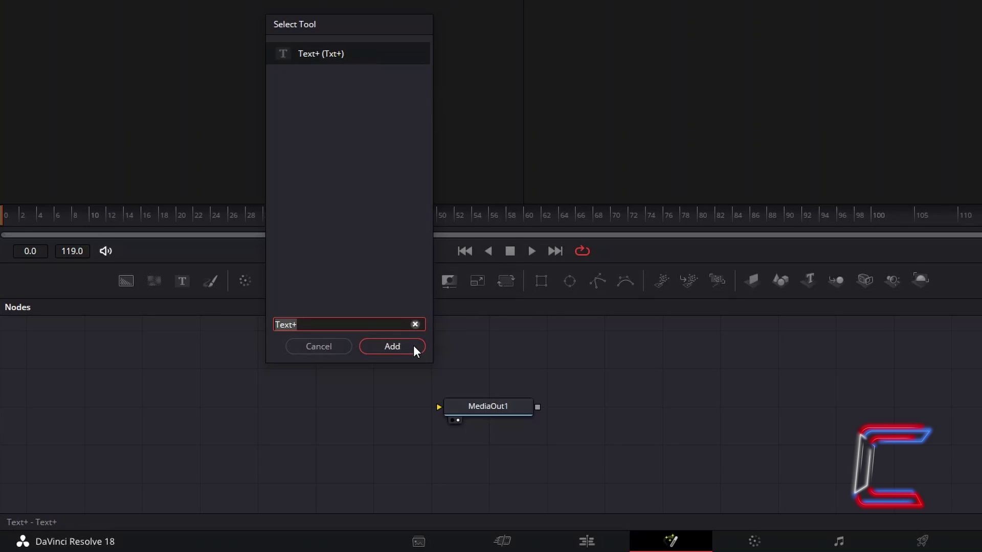
click(392, 346)
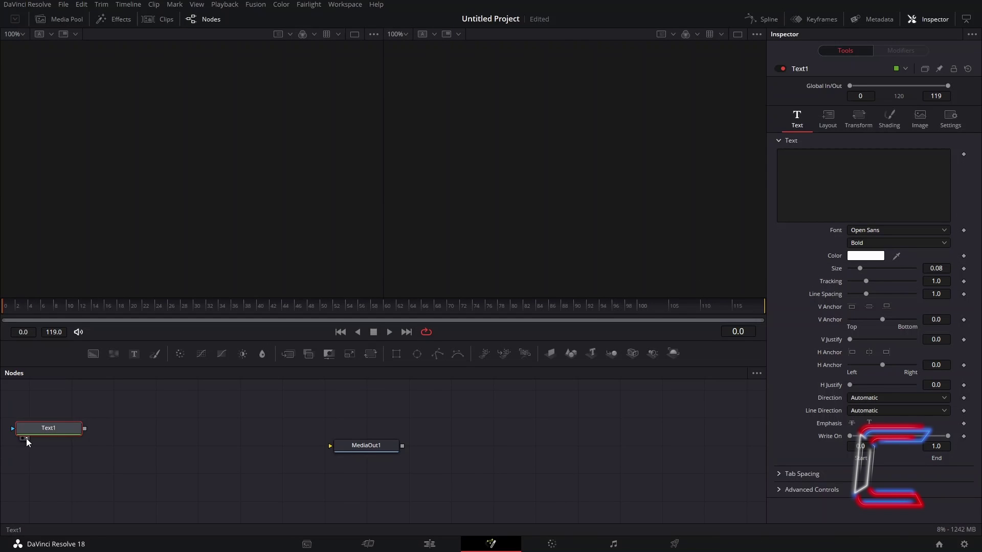
- Preview Text1 in the viewer and set its text to CONTI in Chiller at size 0.45
click(26, 437)
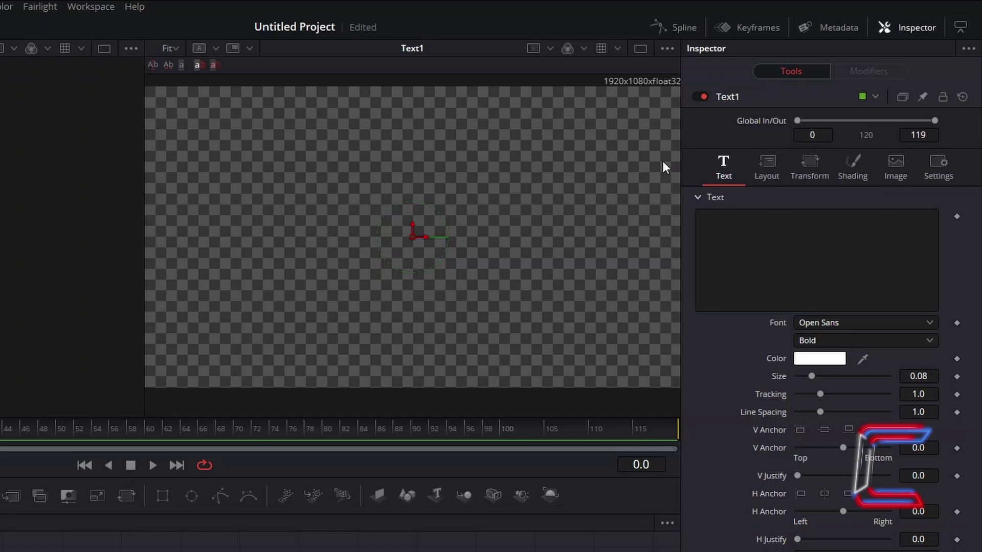
click(754, 246)
text(C0NTI)
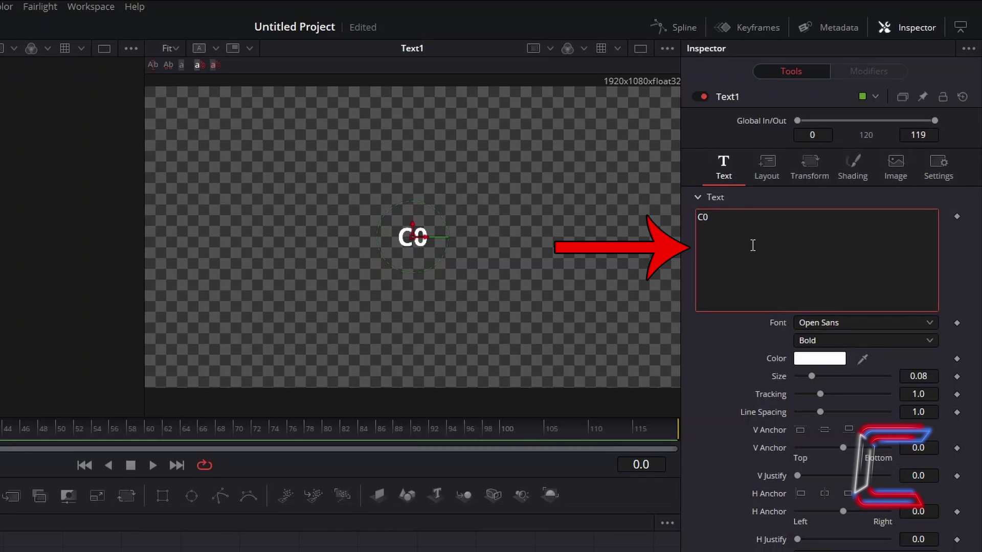
click(860, 321)
scroll(848, 379, up, 10)
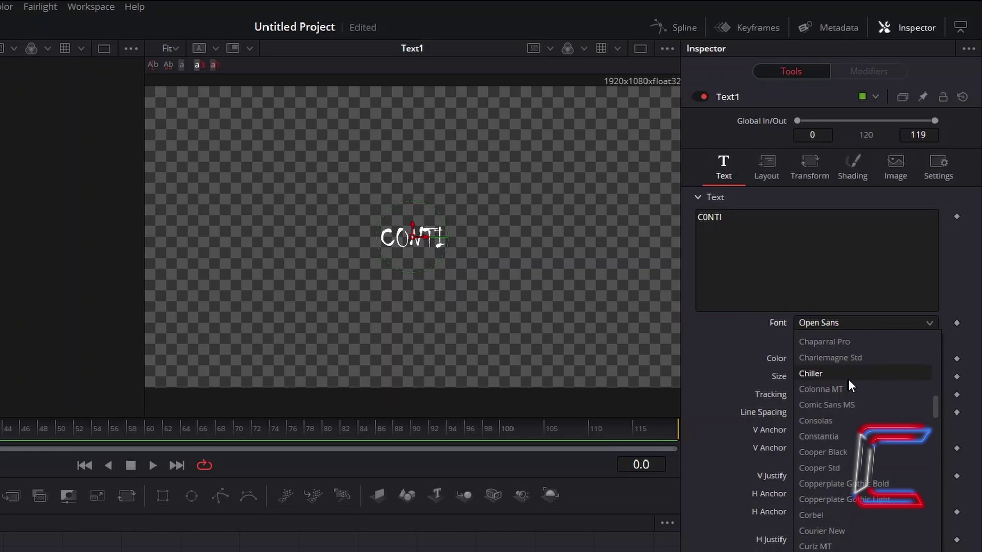
click(848, 379)
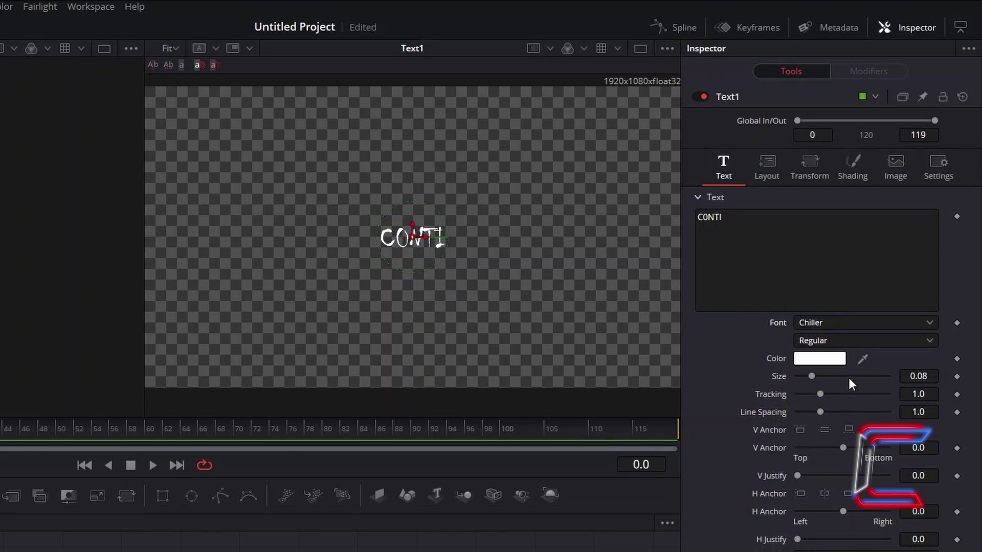
click(939, 376)
key(BackSpace)
key(BackSpace)
text(45)
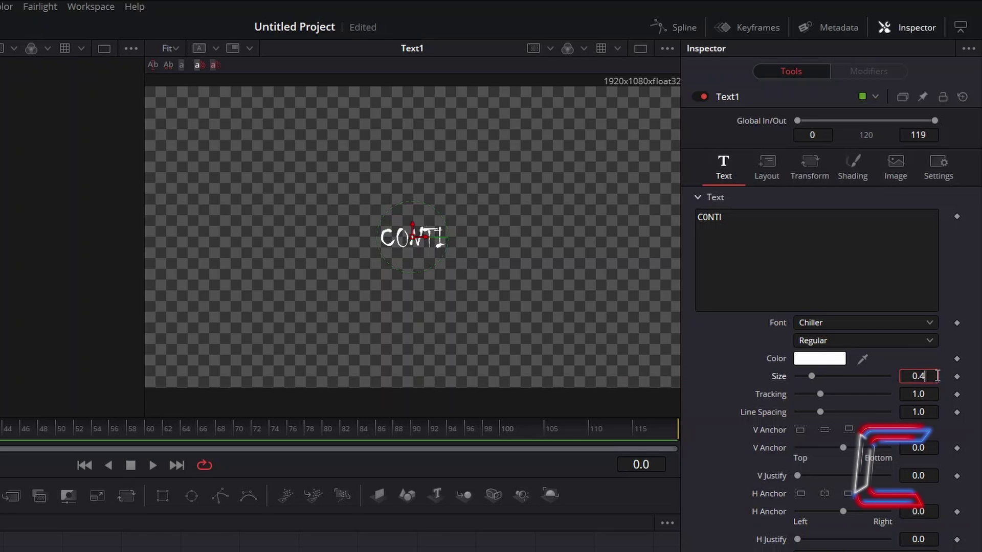
key(Tab)
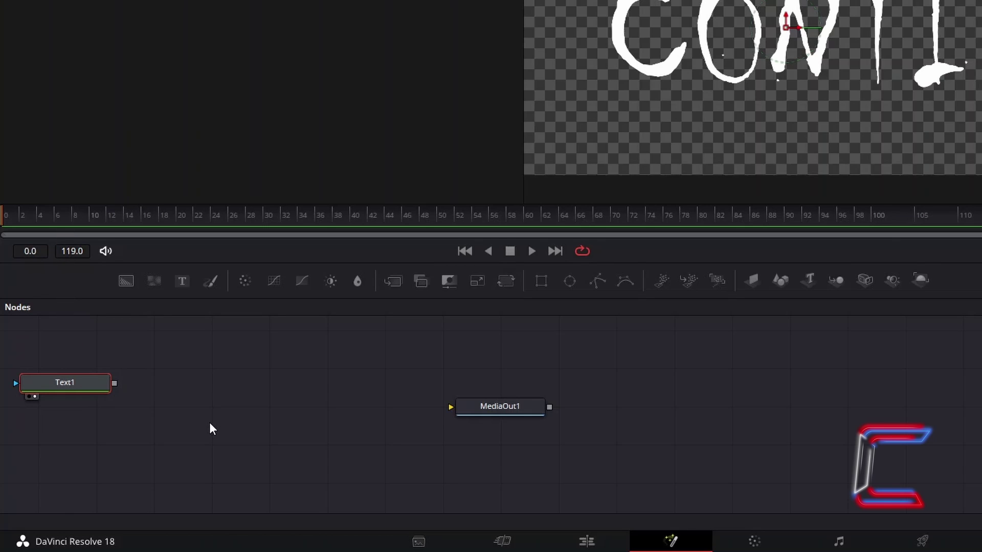
- Add a Glow node (Glow1) connected after Text1
key(shift+space)
text(Glow)
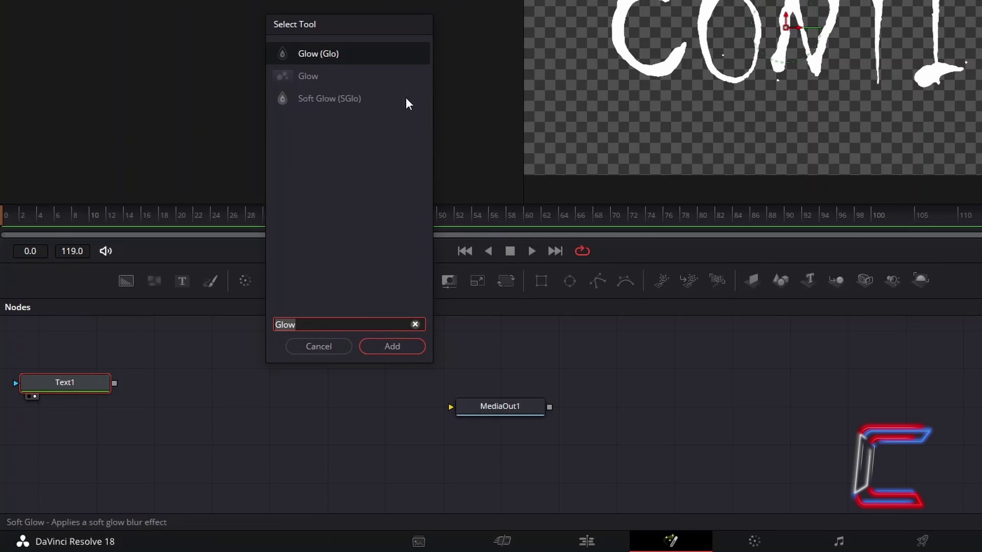
click(410, 351)
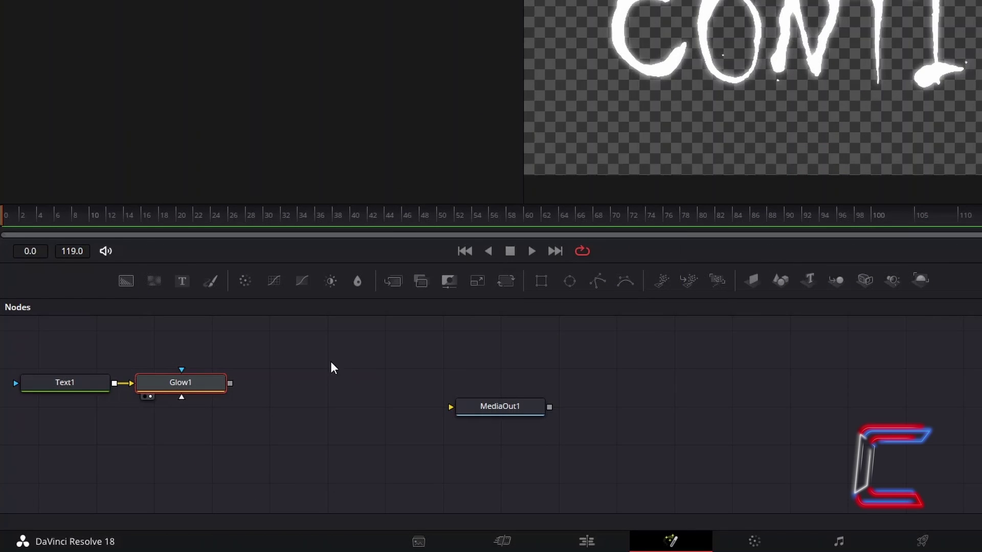
- Add Merge1, wire Glow1 into it, and connect Merge1's output to MediaOut1
click(302, 364)
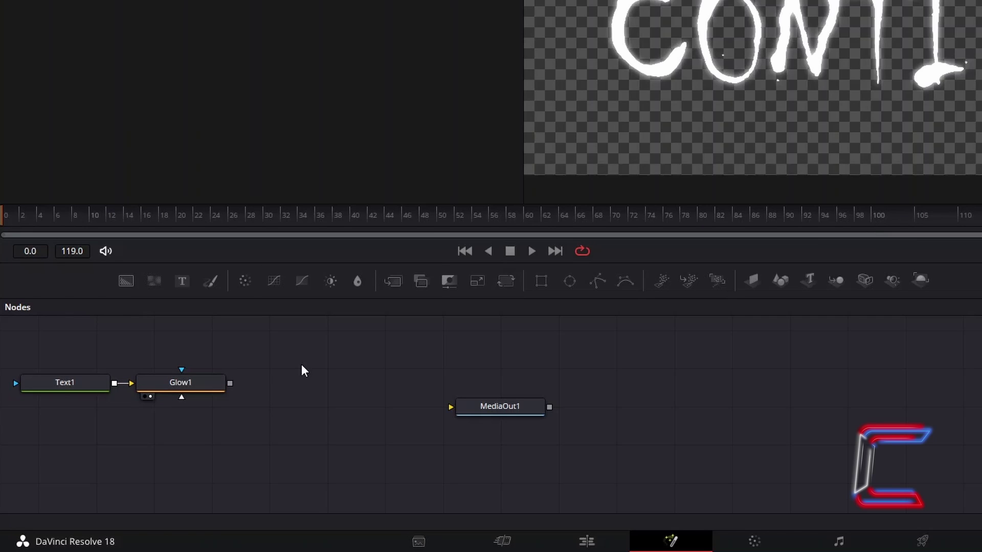
key(shift+space)
text(Merge)
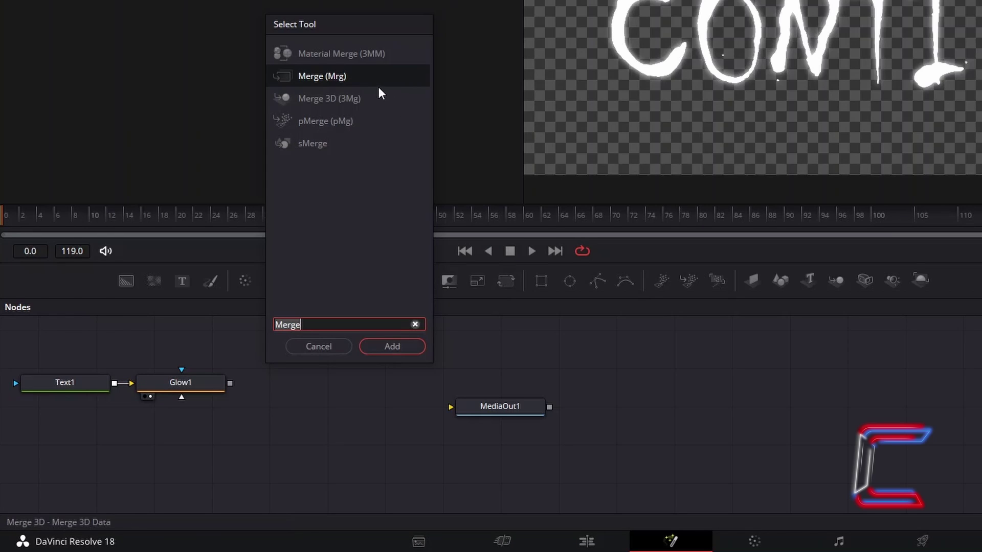
click(393, 344)
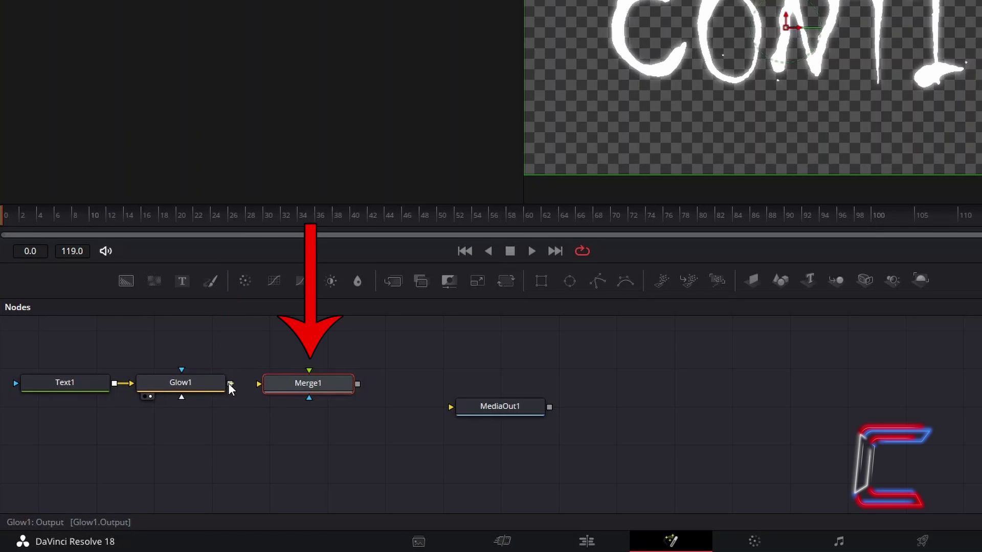
drag(228, 383, 311, 370)
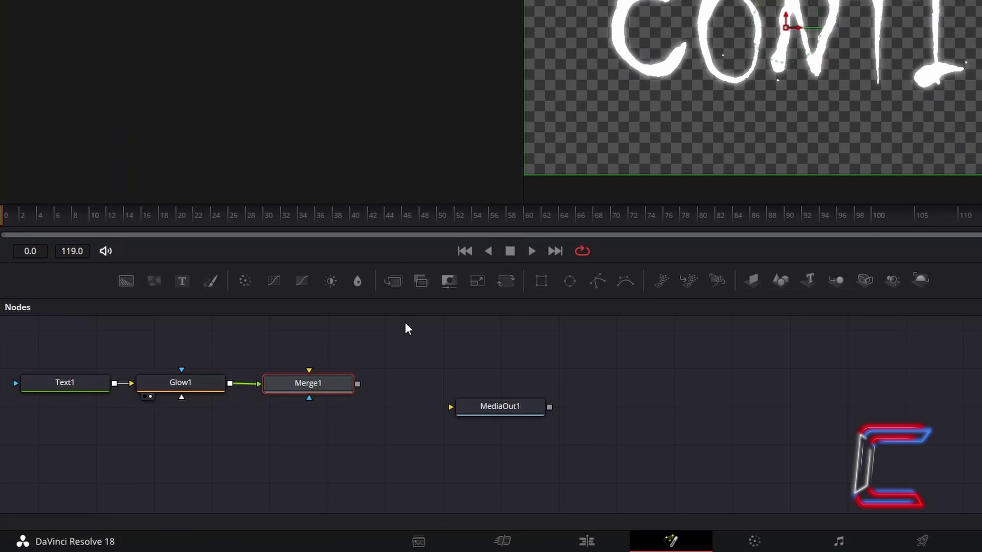
click(284, 424)
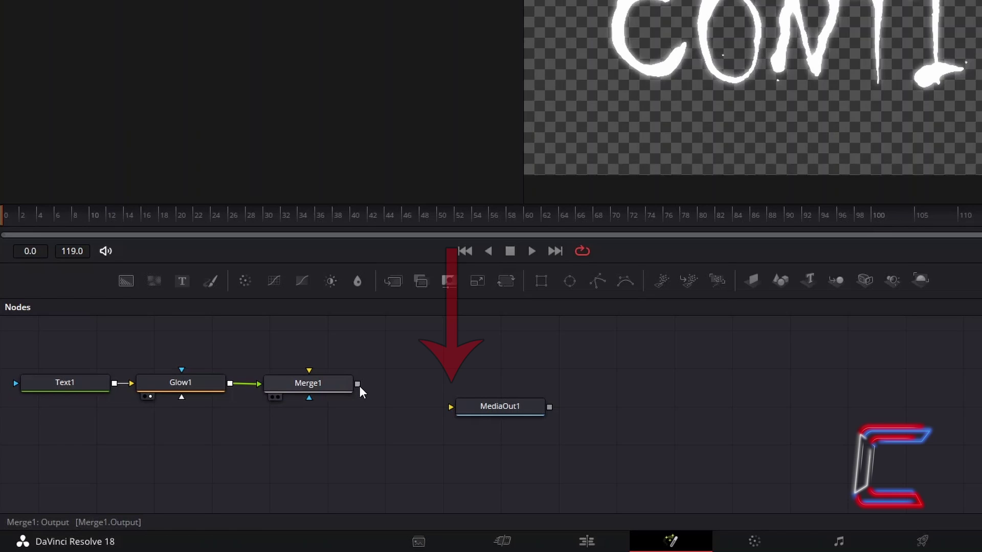
drag(357, 384, 444, 403)
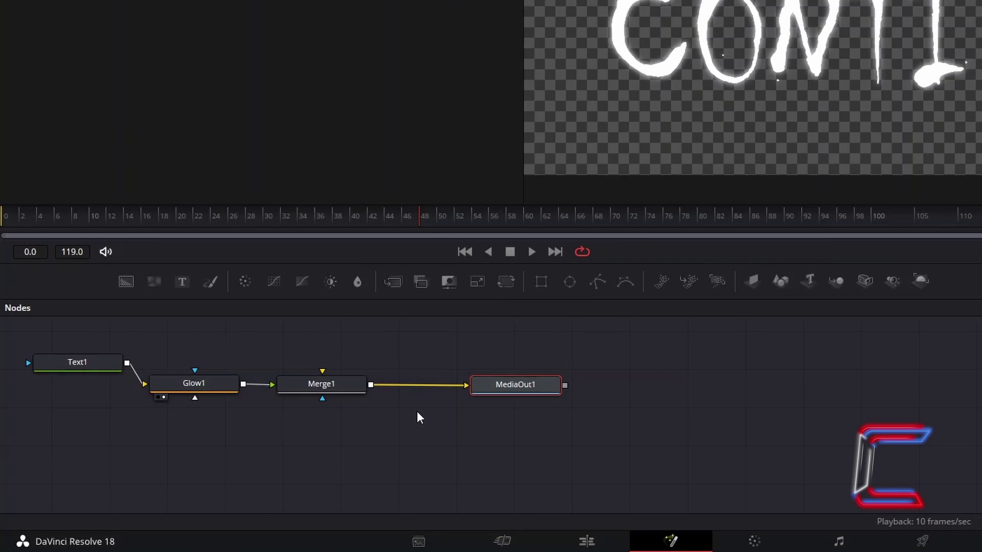
- Add pEmitter1 below Text1, set its Region to Bitmap, and feed Text1 into it
key(shift+space)
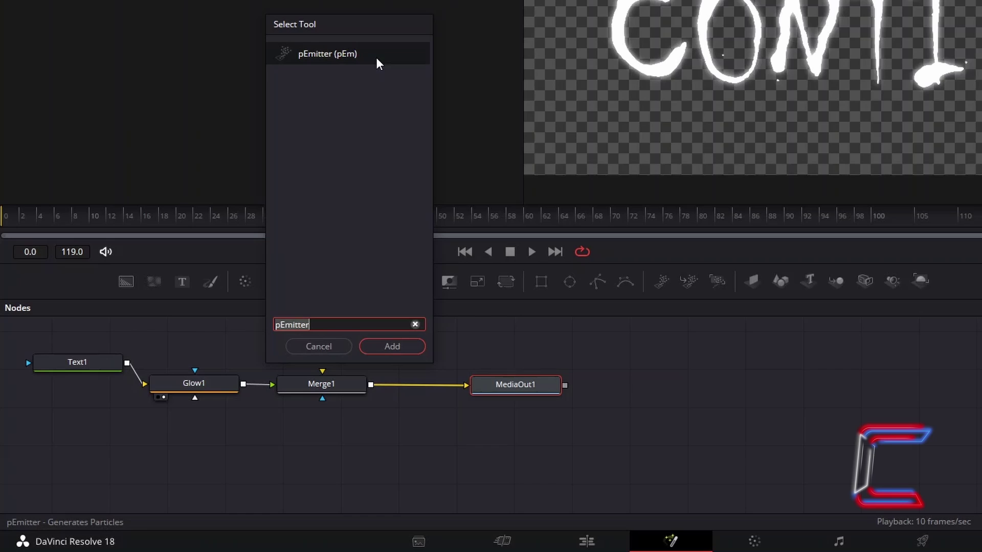
click(397, 346)
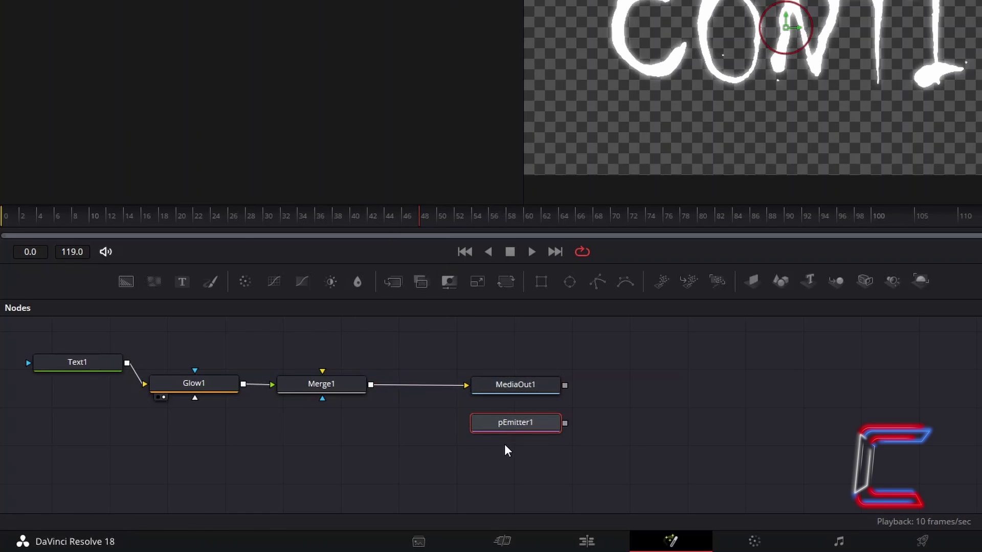
drag(507, 427, 159, 438)
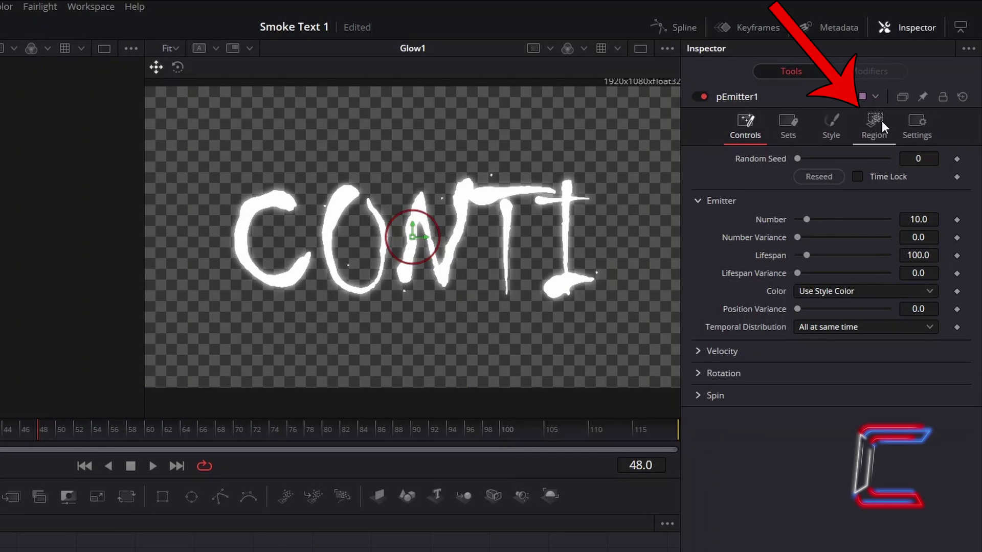
click(881, 121)
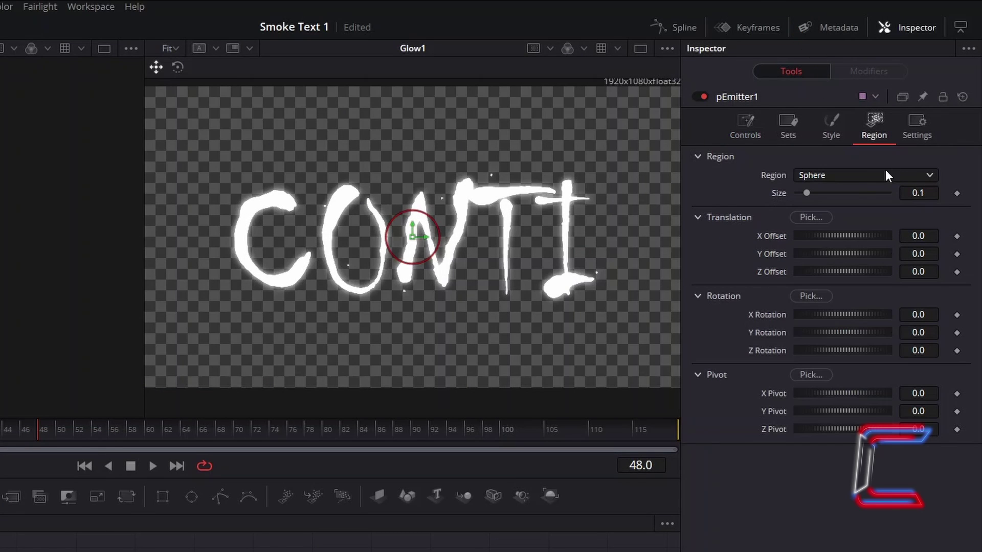
click(851, 174)
click(826, 225)
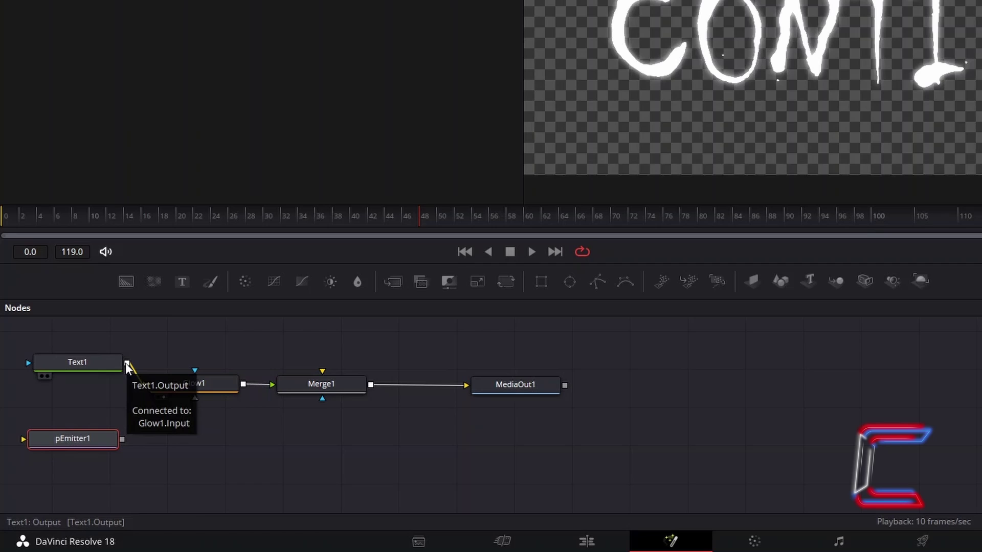
drag(127, 363, 23, 437)
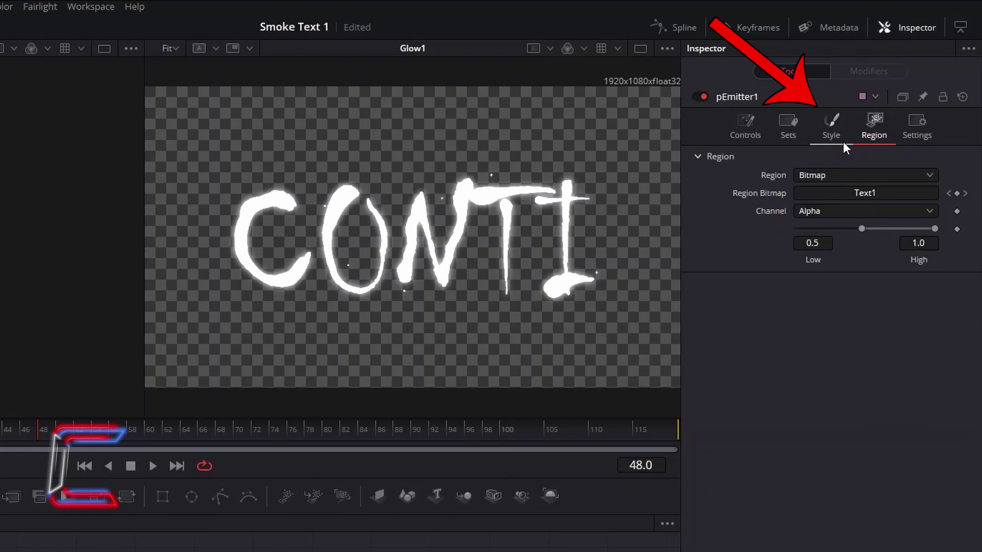
- Switch pEmitter1's particle Style to Blob and expand its Size Controls
click(842, 140)
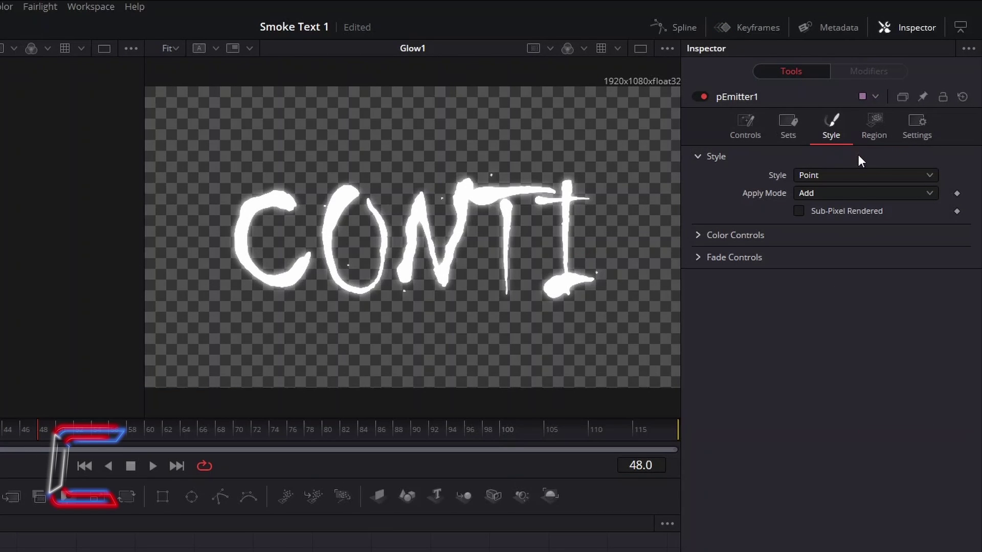
click(861, 174)
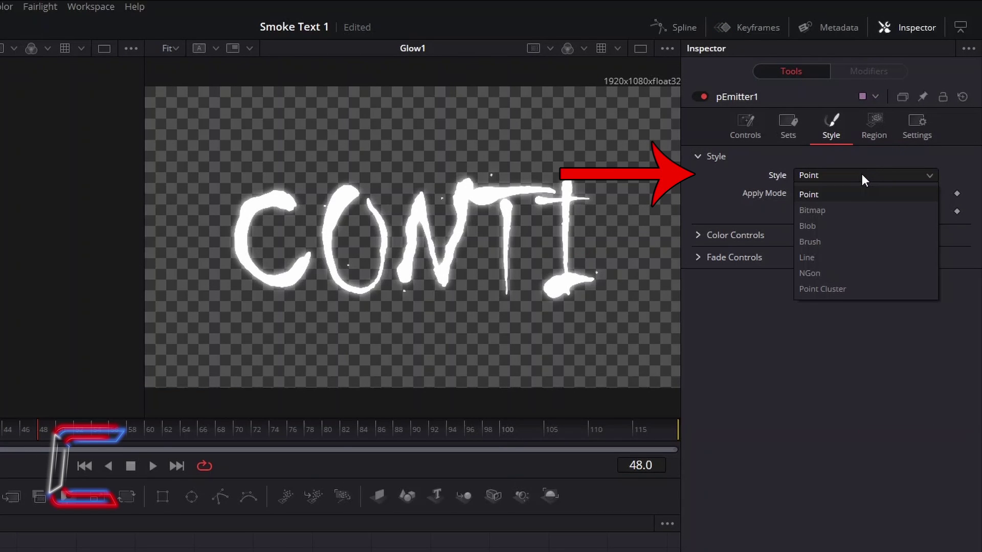
click(835, 226)
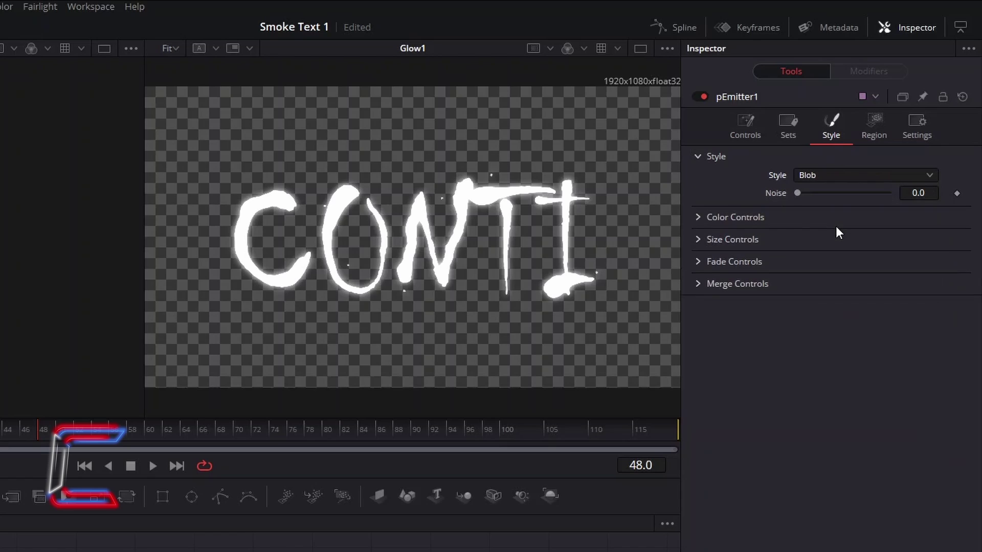
click(760, 239)
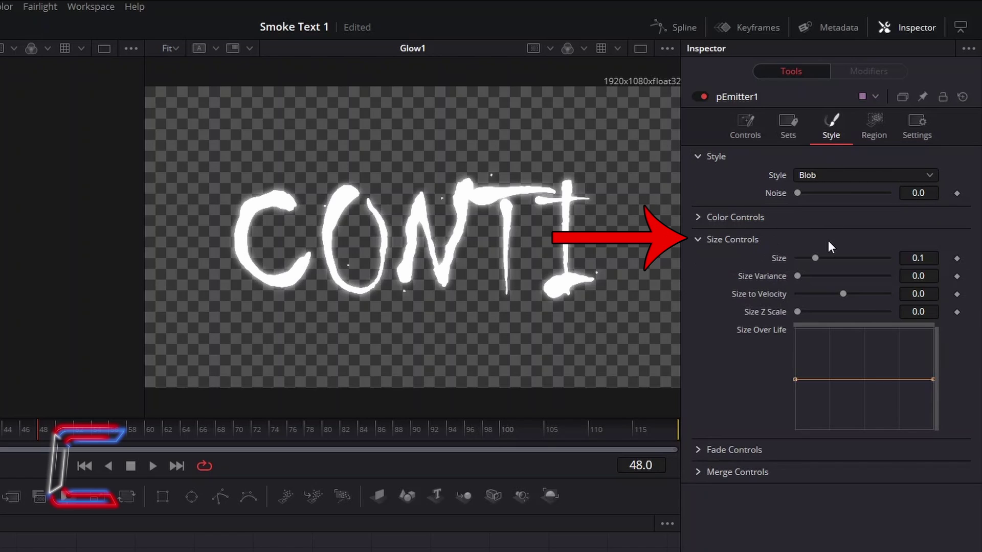
click(933, 258)
- Set blob Size to 0.2 and make the Size Over Life curve fall from full to zero
key(BackSpace)
text(2)
key(Tab)
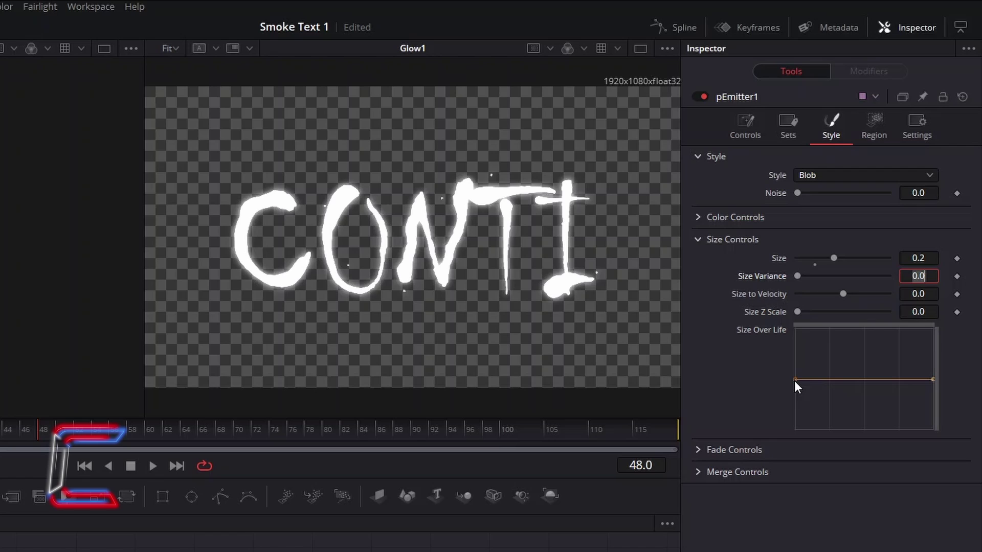
drag(794, 379, 795, 332)
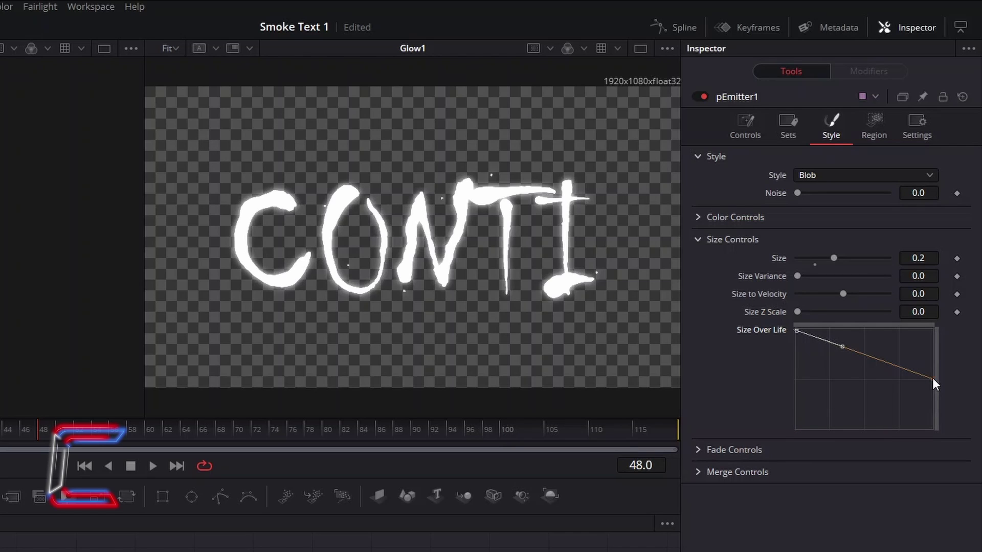
drag(931, 378, 931, 426)
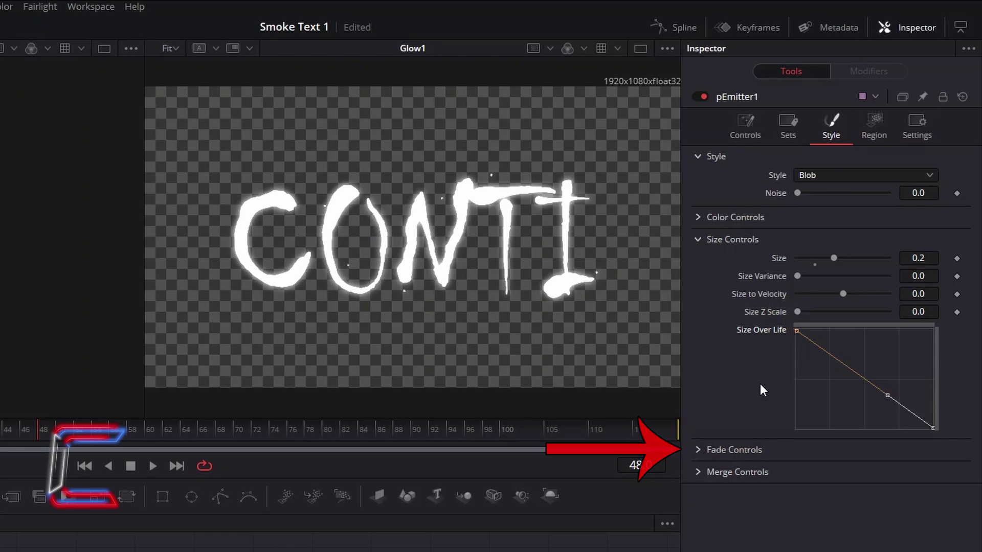
- Expand Fade Controls and set the particle Fade Out to 0.25
click(765, 450)
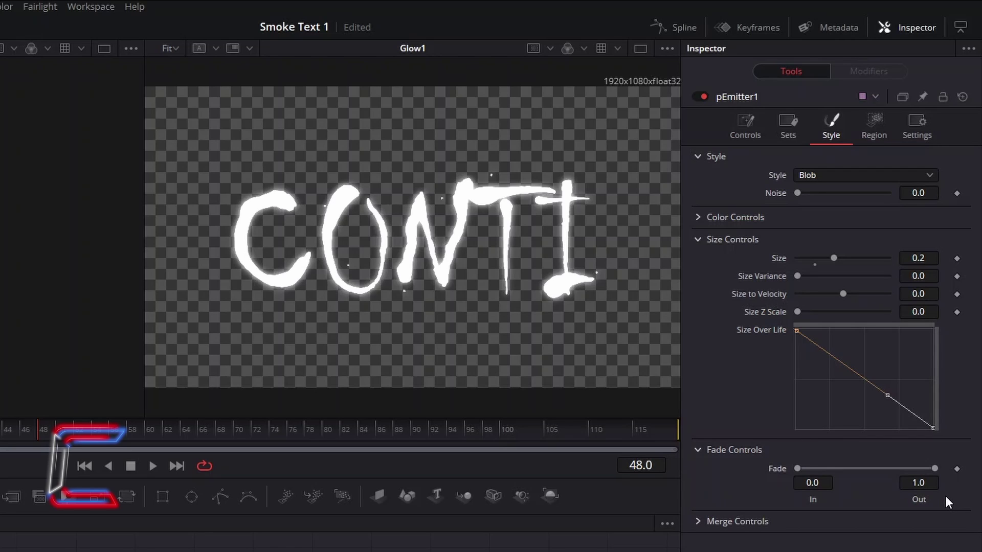
click(931, 482)
text(0.25)
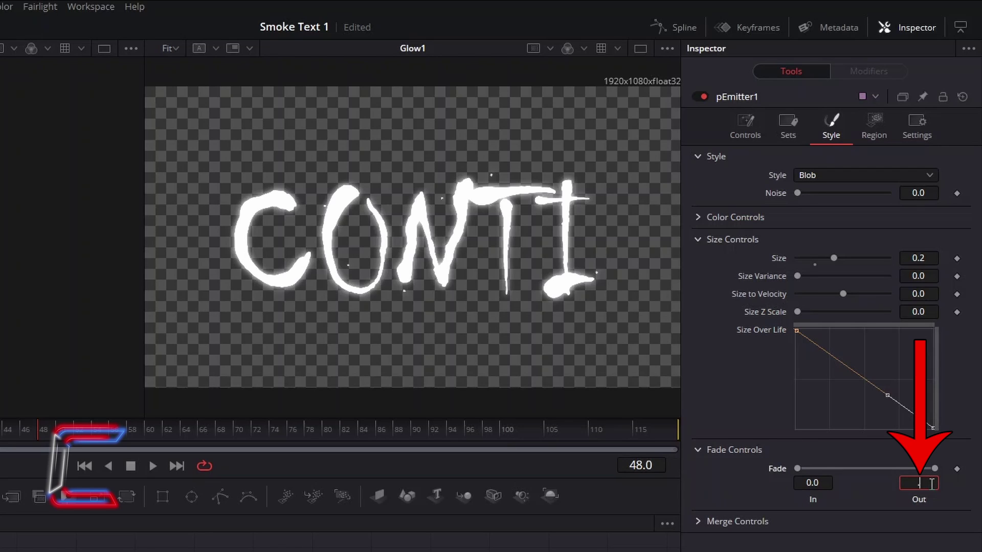
key(Tab)
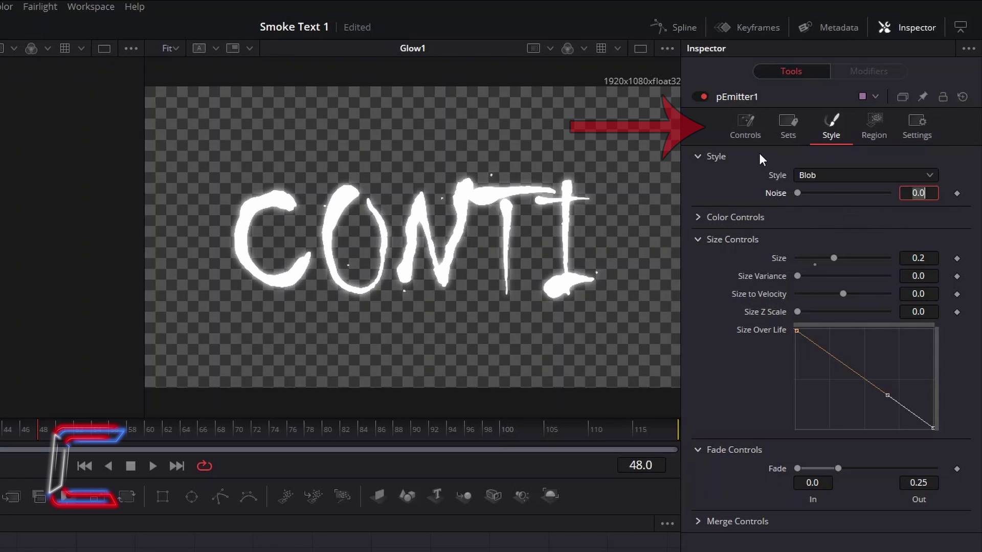
- In pEmitter1's Controls tab, set Number to 2000 and Lifespan to 200
click(752, 138)
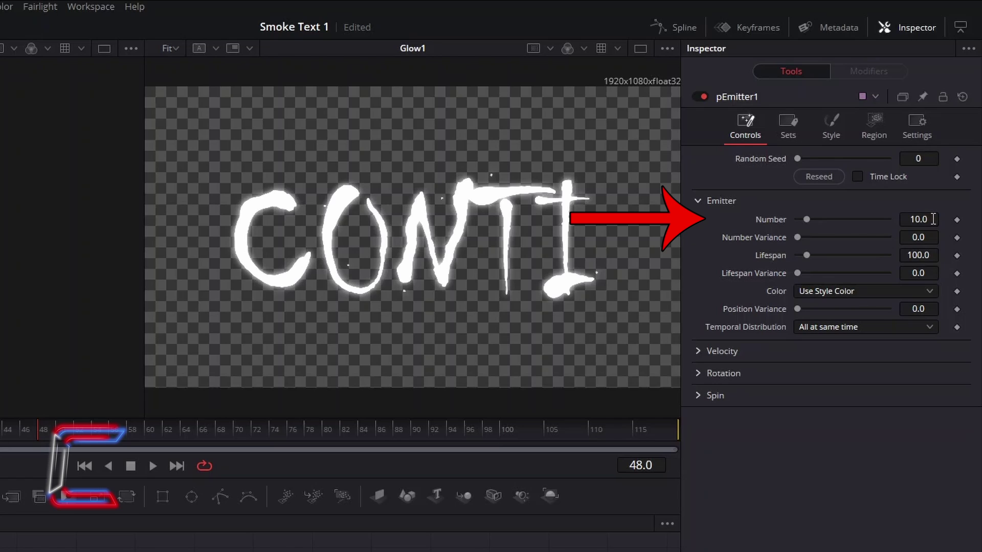
click(933, 218)
key(Tab)
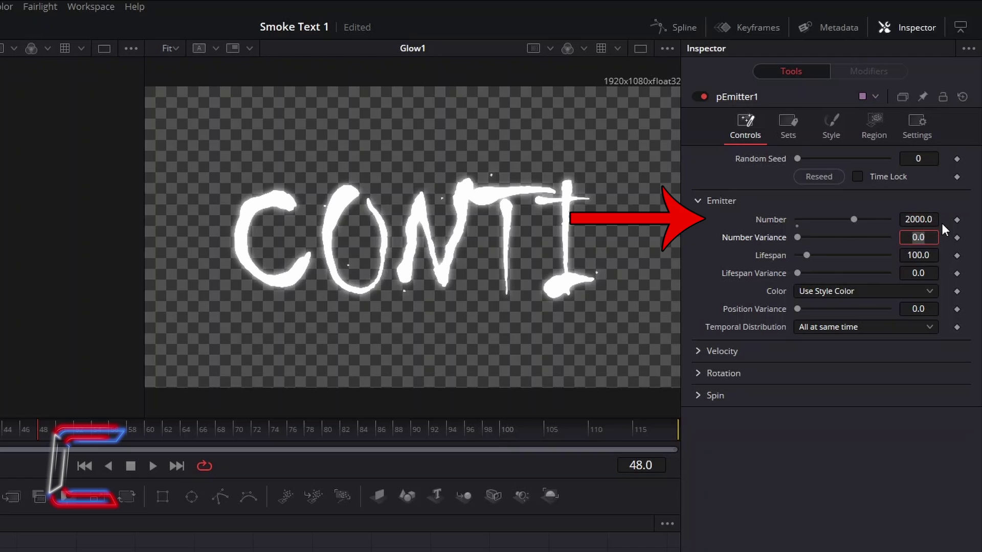
key(Tab)
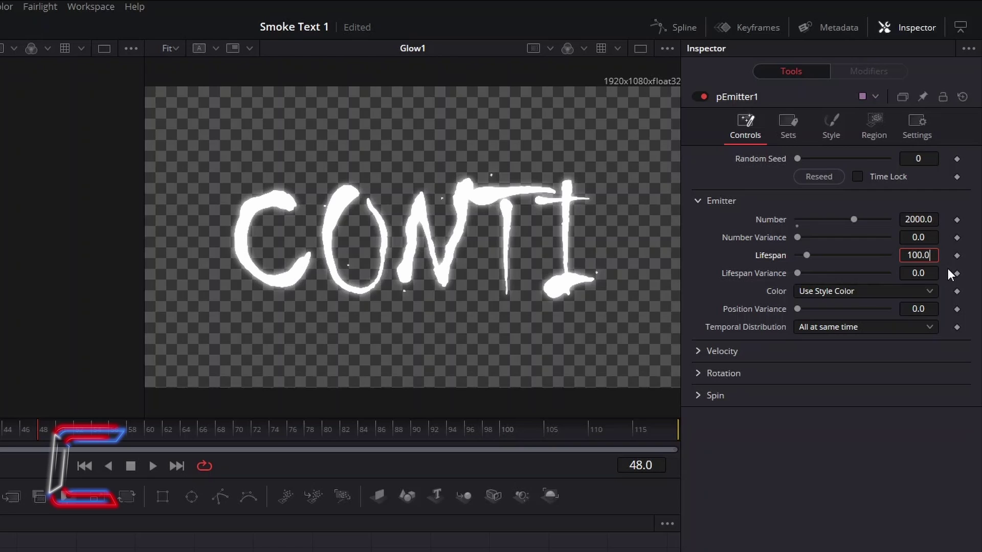
double_click(933, 251)
text(200)
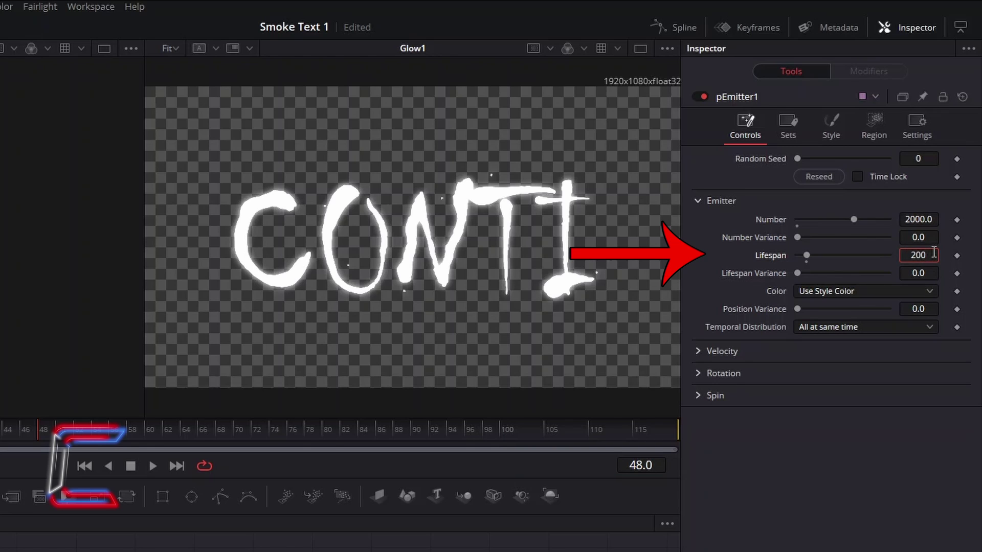
key(Tab)
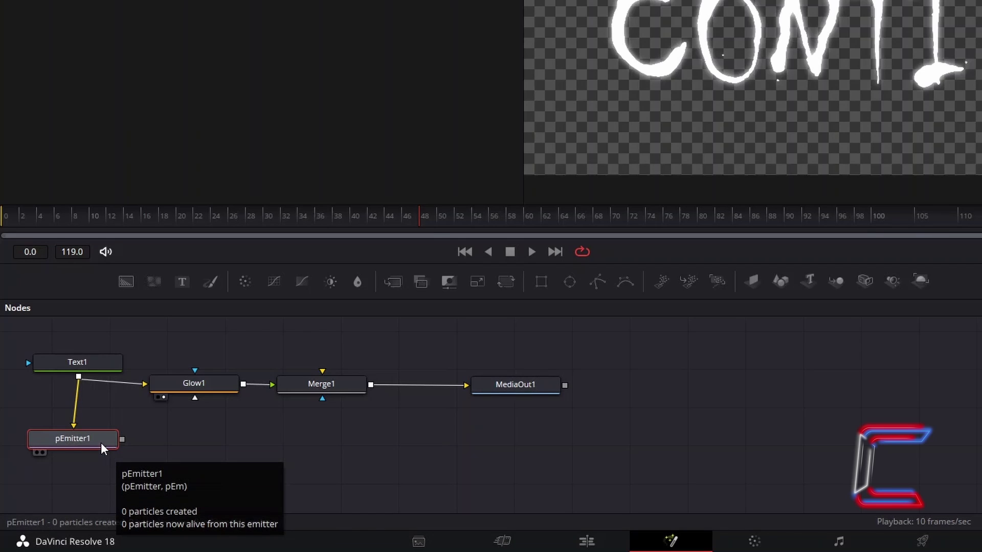
- Add a pTurbulence node after pEmitter1 using the tool search
key(shift+space)
text(ptur)
click(388, 51)
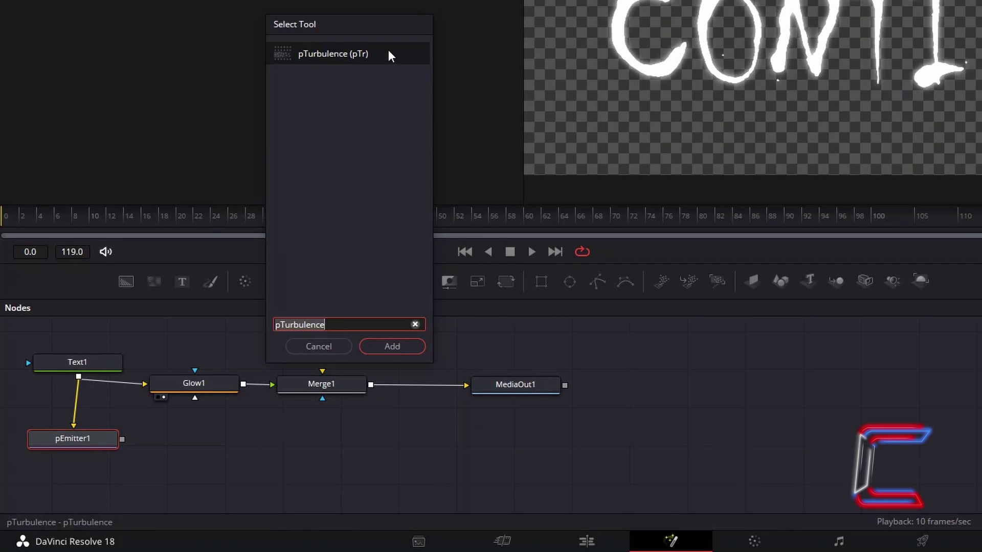
click(421, 349)
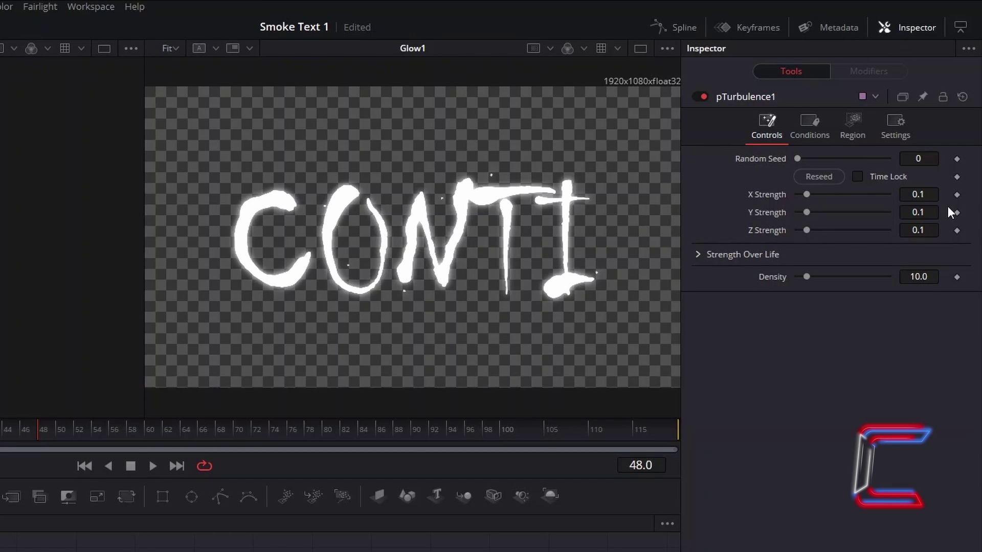
- Set the pTurbulence X, Y and Z Strength each to 0.5
click(934, 198)
key(BackSpace)
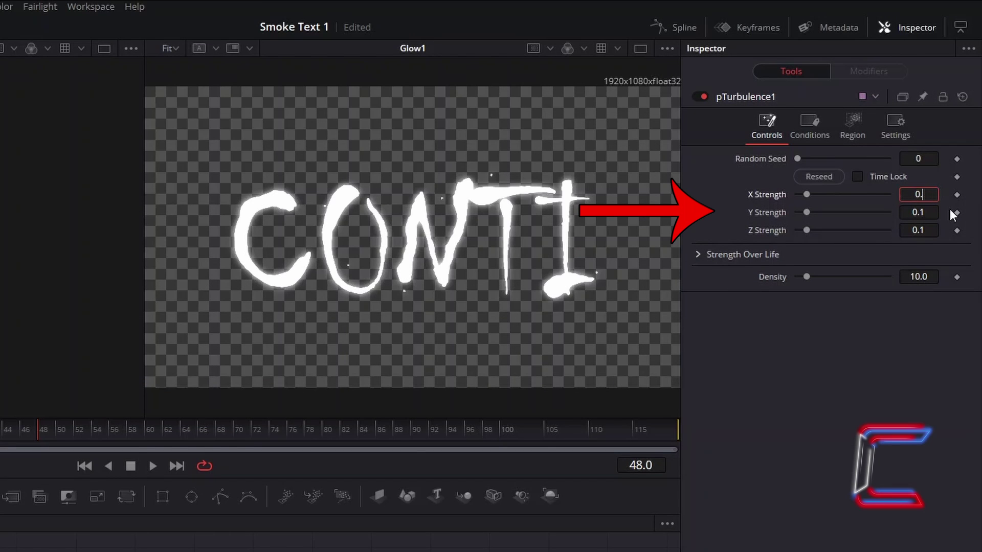
text(5)
key(Tab)
text(0.5)
key(Tab)
text(0.5)
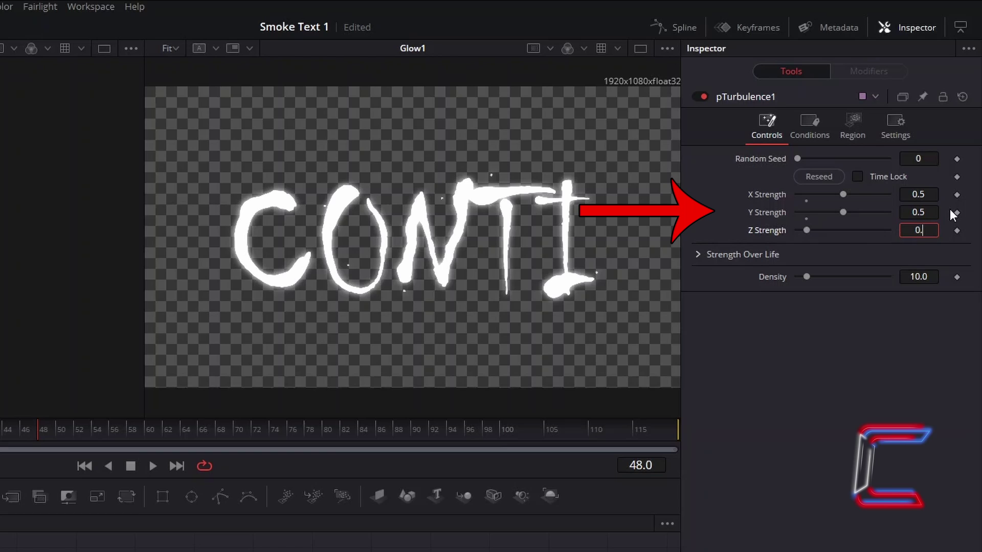
key(Tab)
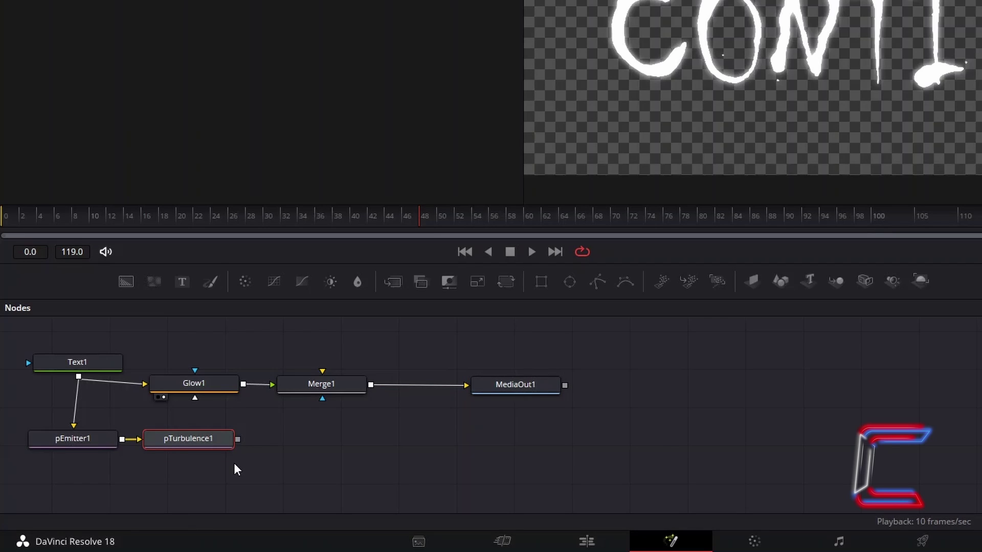
- Add a pRender node after pTurbulence1
key(shift+space)
text(pRender)
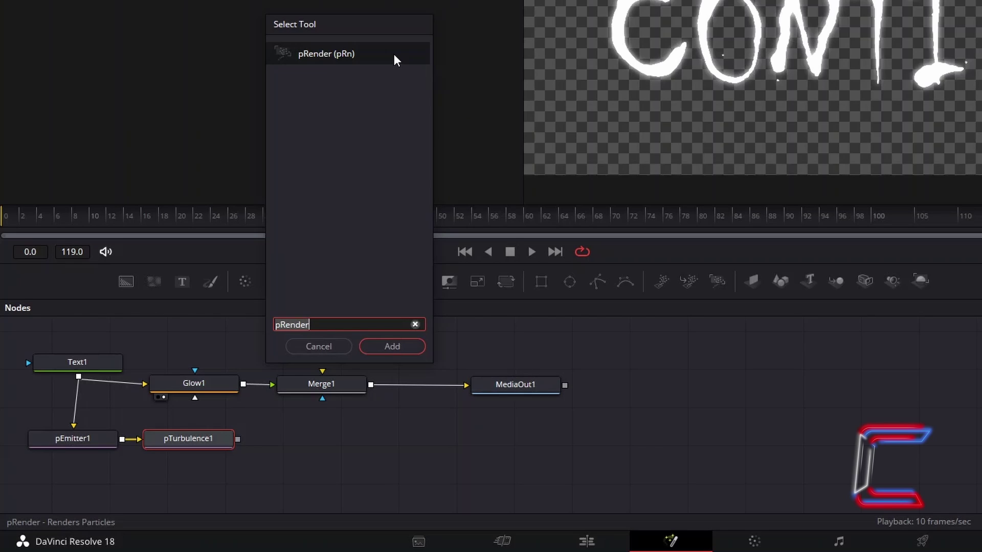
click(416, 343)
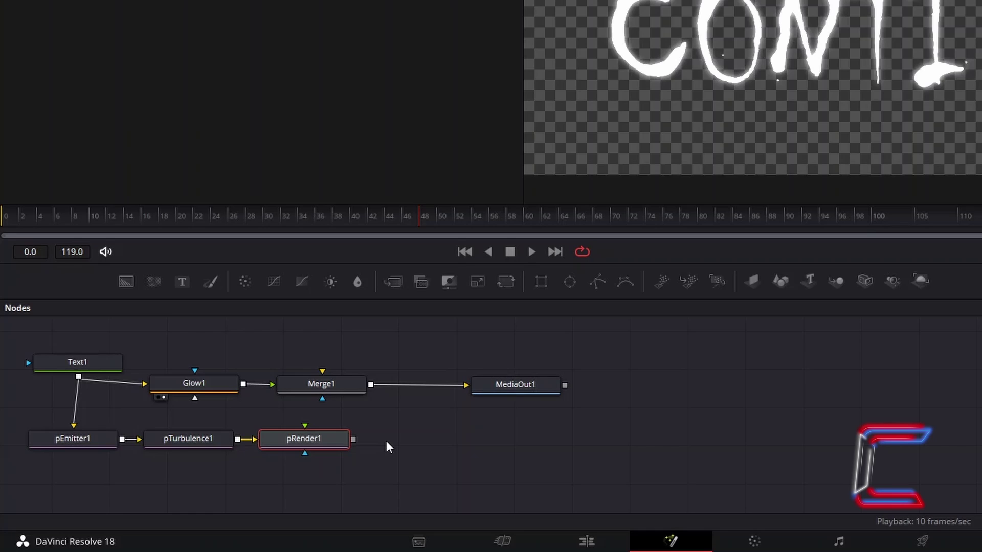
- Add a Gaussian Blur after pRender1 with Strength 0.6
key(shift+space)
text(gau)
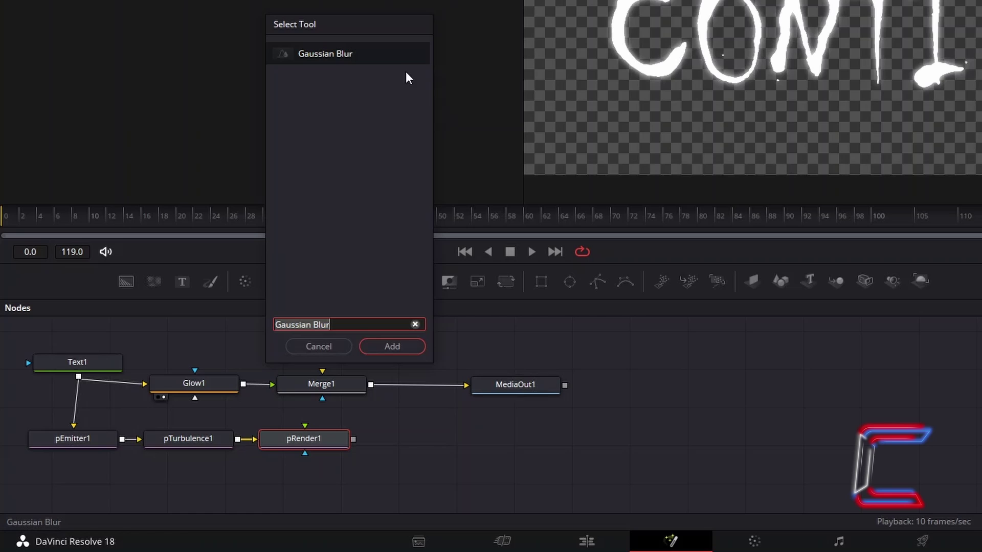
click(401, 341)
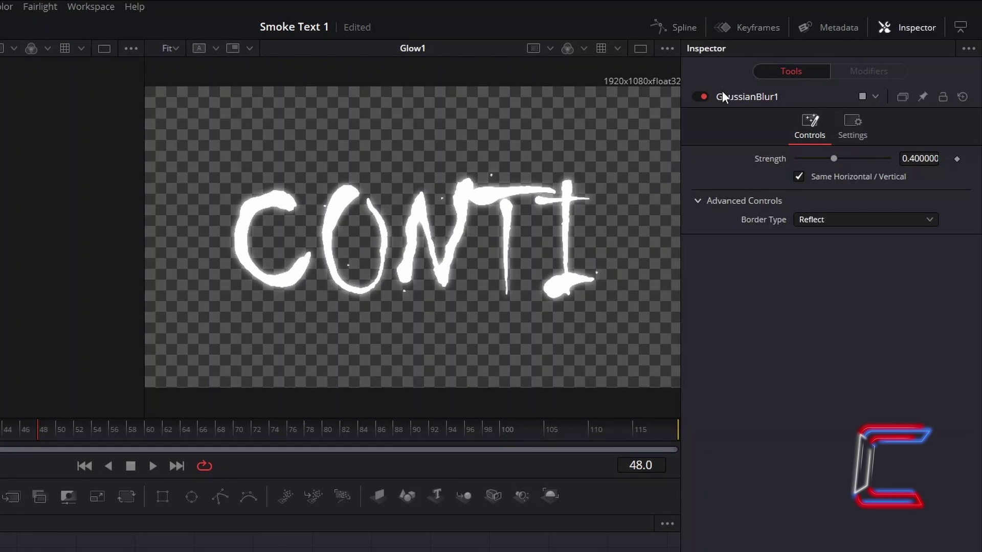
click(938, 159)
text(0.0059605)
key(BackSpace)
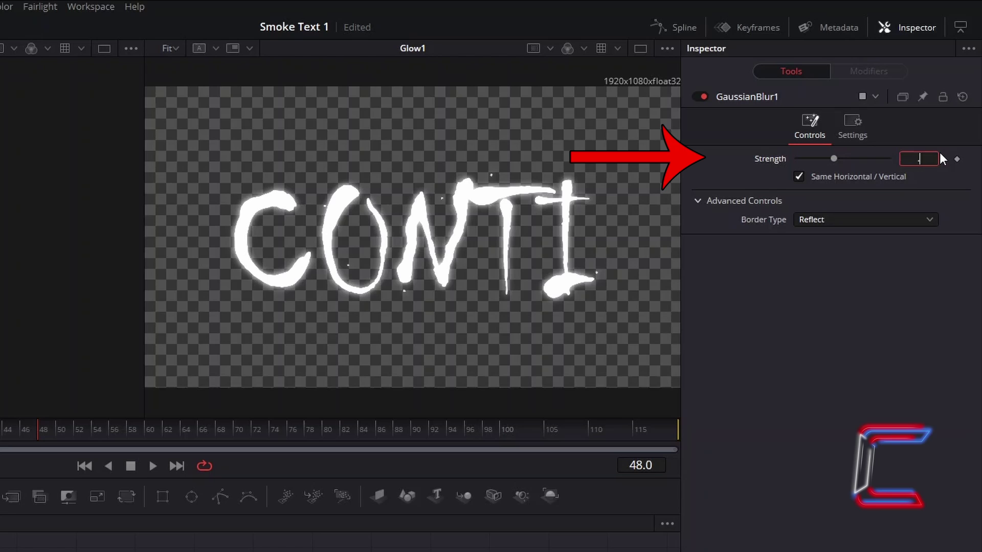
text(0.6)
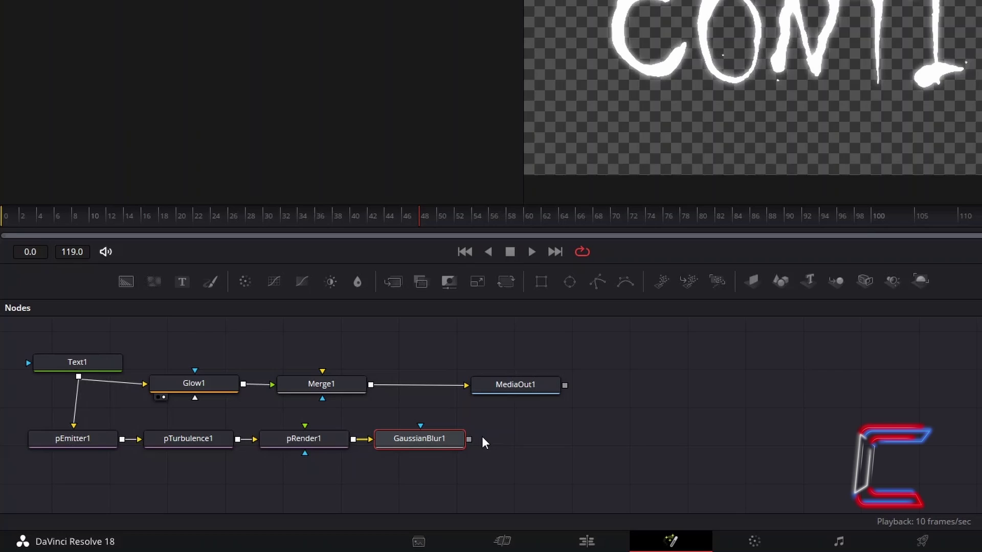
- Connect GaussianBlur1 into Merge1's foreground and set pEmitter1's Region High to 0.7
drag(469, 438, 323, 371)
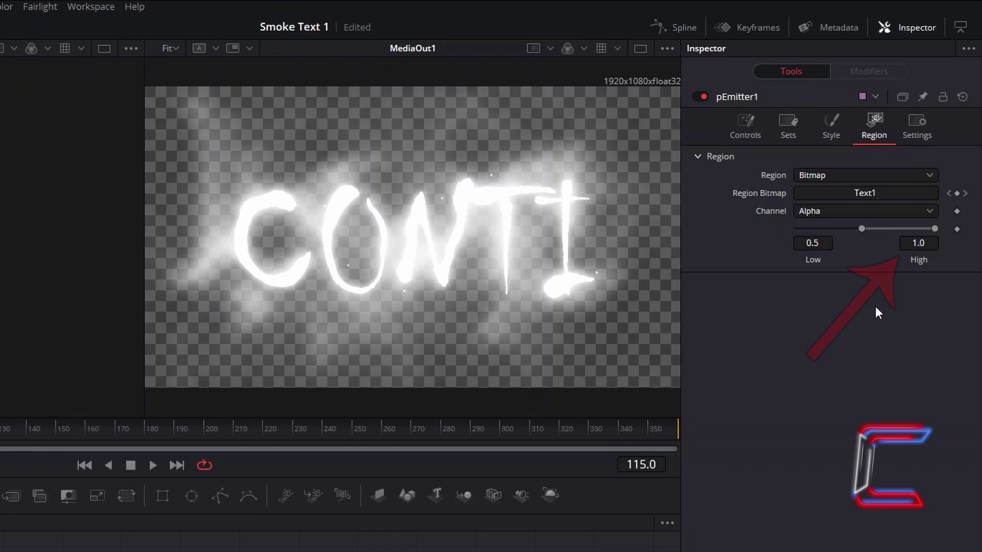
click(921, 243)
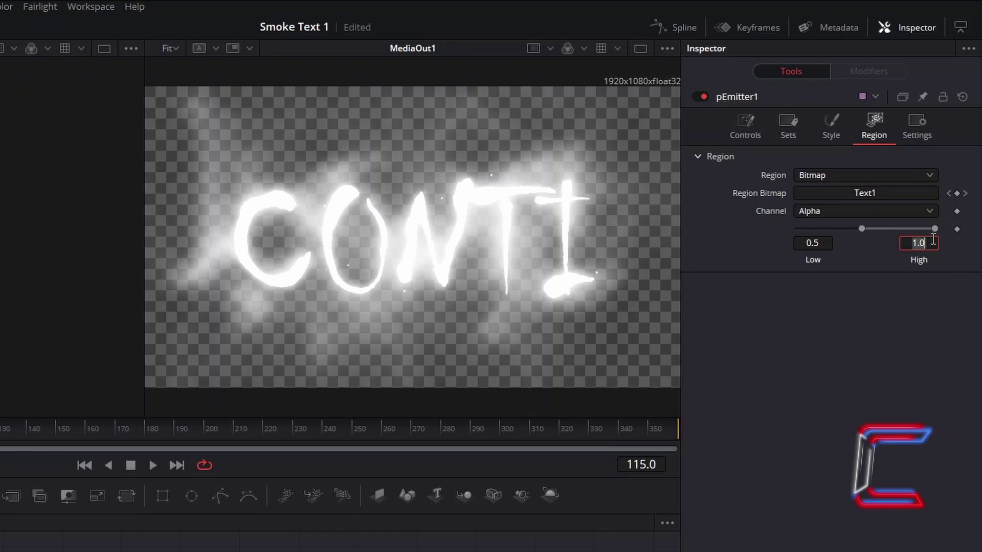
text(0.7)
key(Tab)
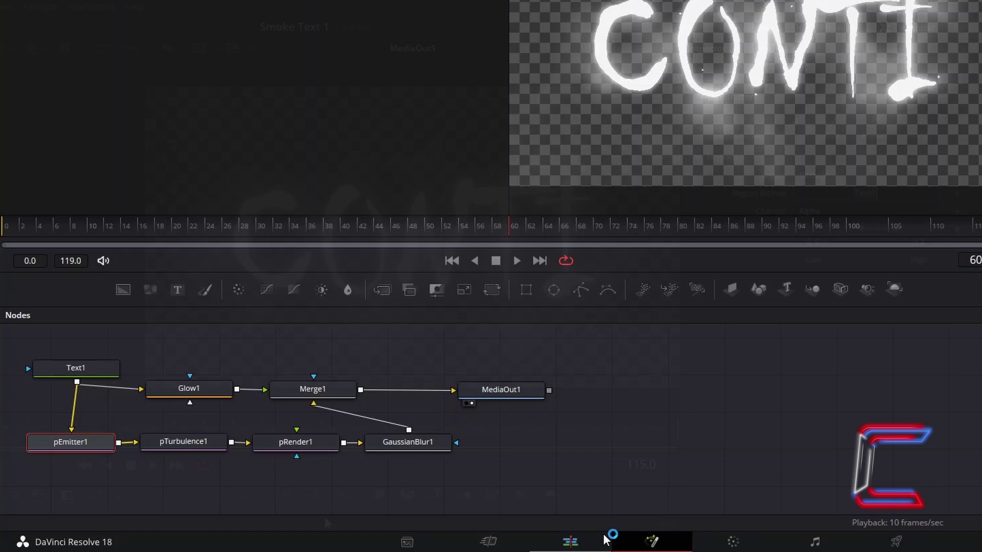
- On the Edit page, keep the Fusion Composition's 5-second duration and make it Compound Clip 1
click(604, 539)
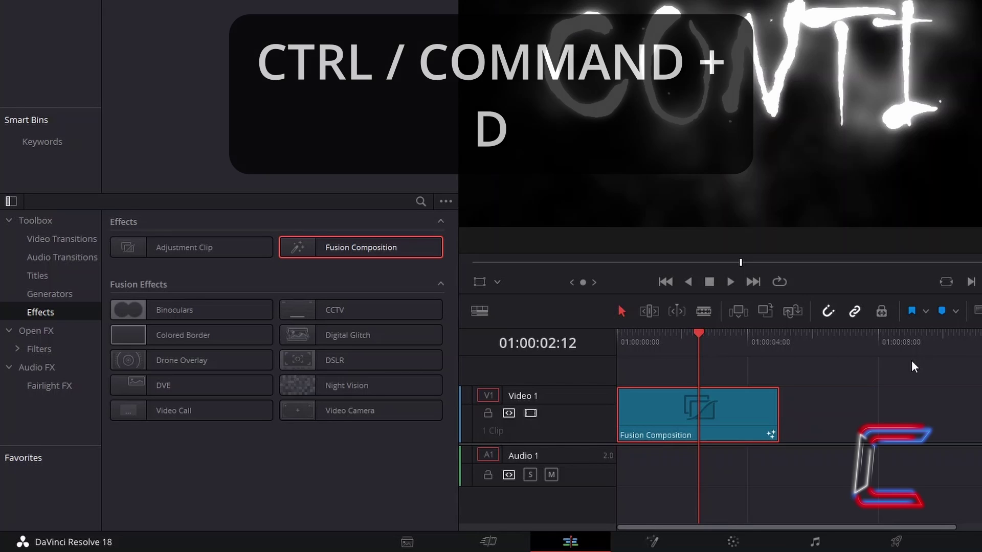
key(ctrl+d)
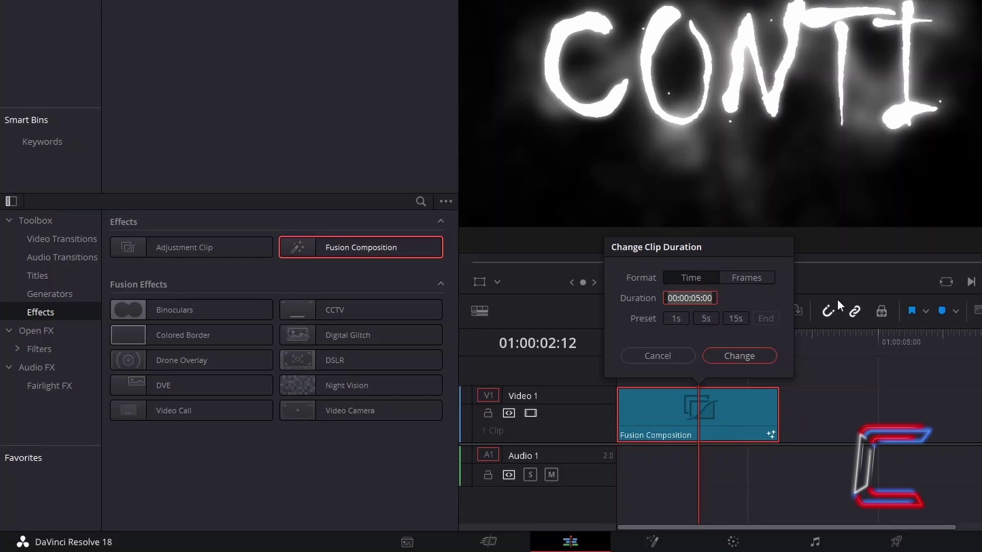
key(Return)
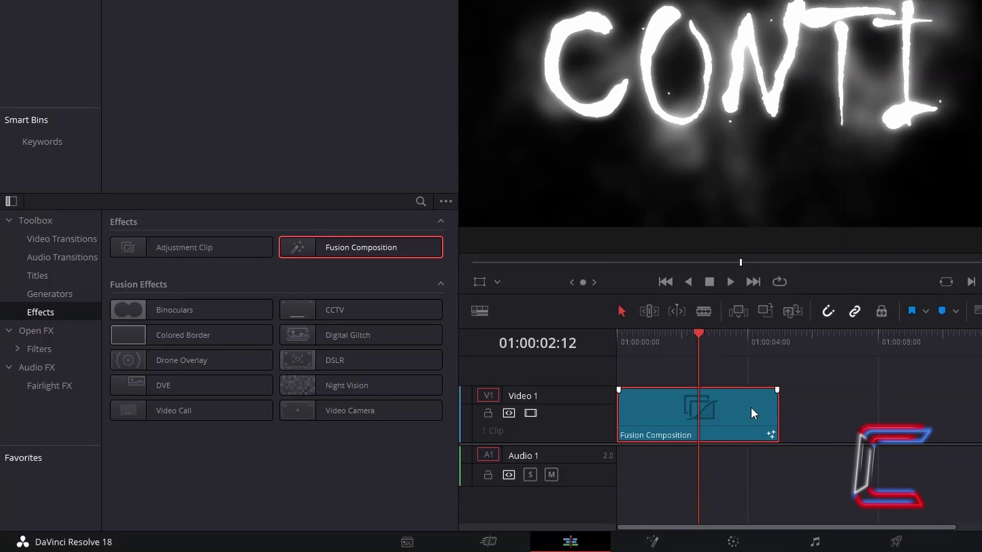
right_click(751, 406)
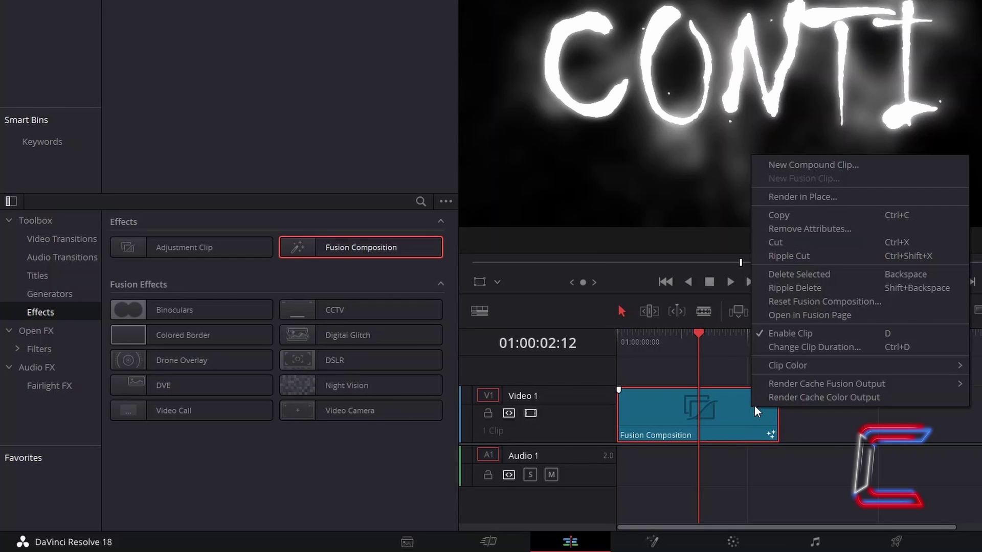
click(890, 165)
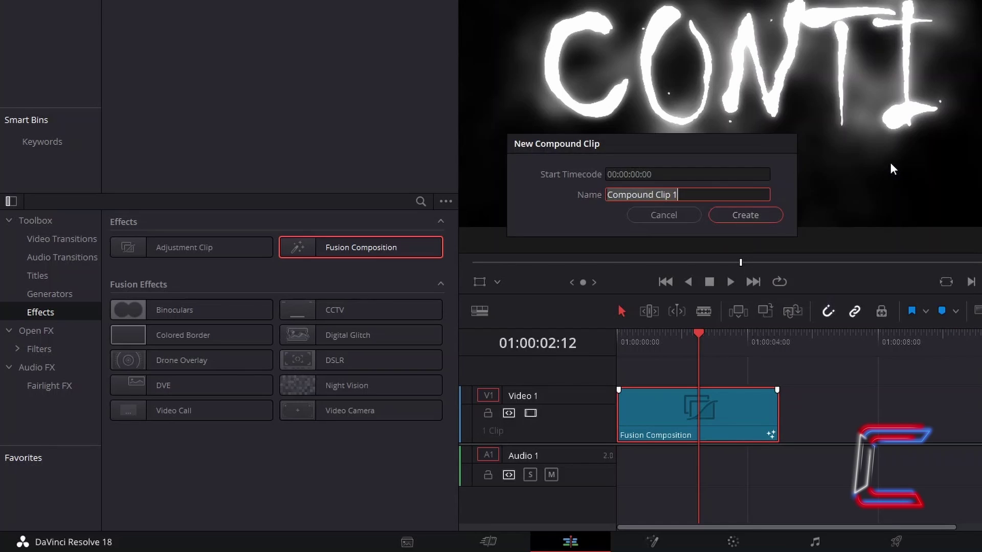
click(766, 212)
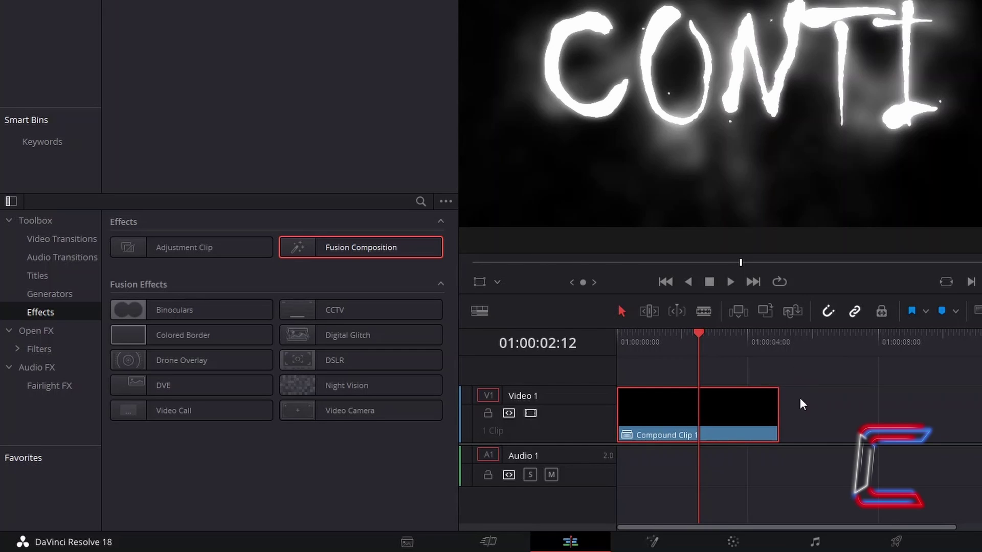
- Change Compound Clip 1's speed to 60%
key(r)
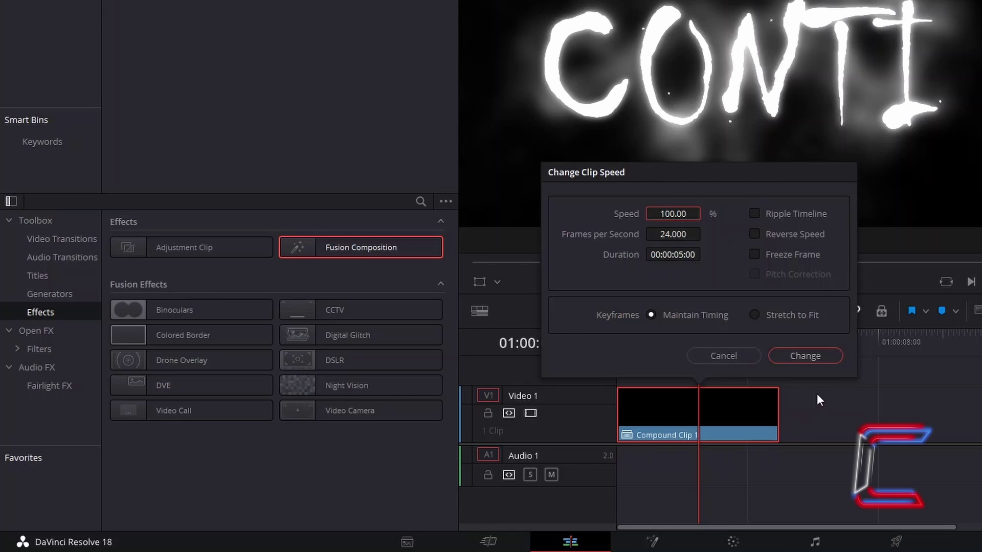
click(697, 210)
text(60)
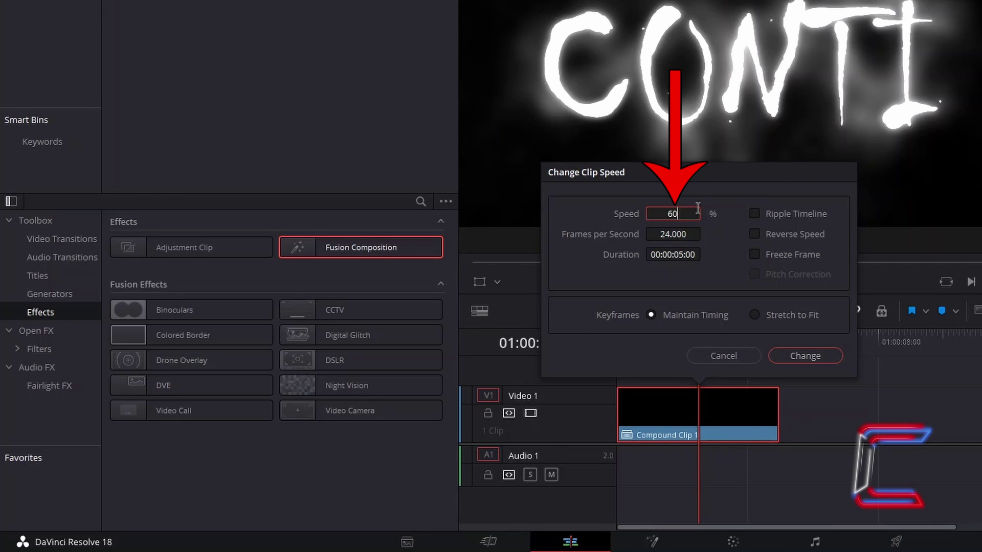
click(804, 355)
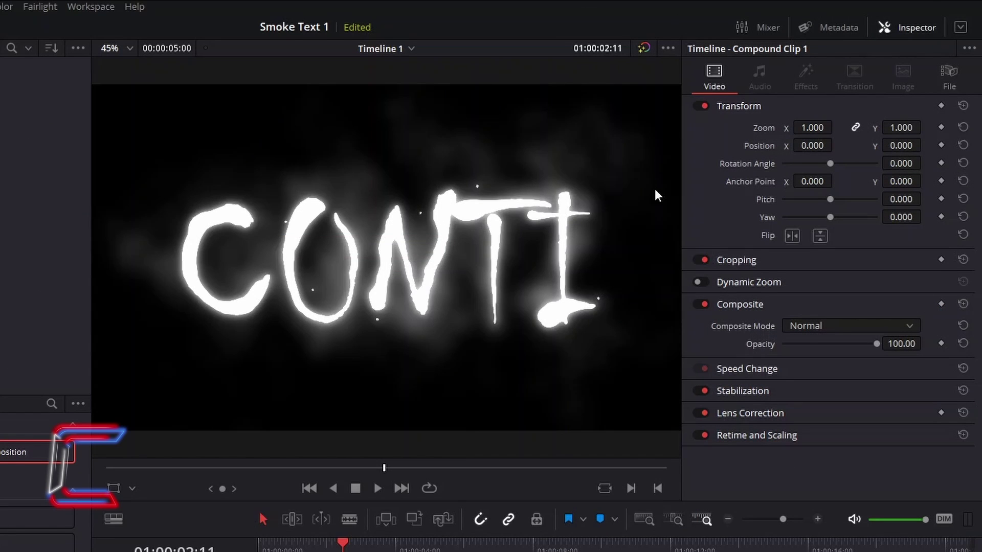
- Set the clip's Retime Process to Frame Blend in Retime and Scaling
click(862, 436)
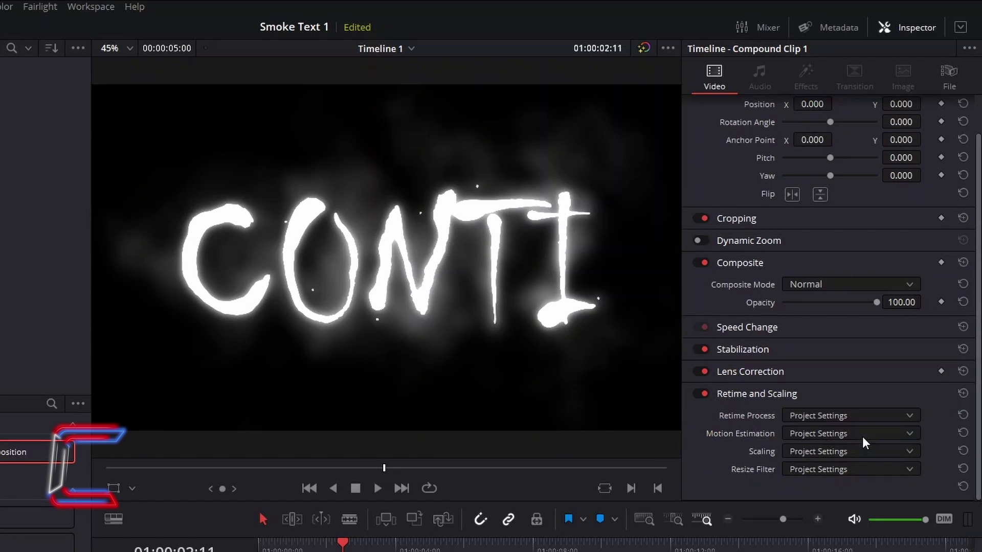
click(863, 417)
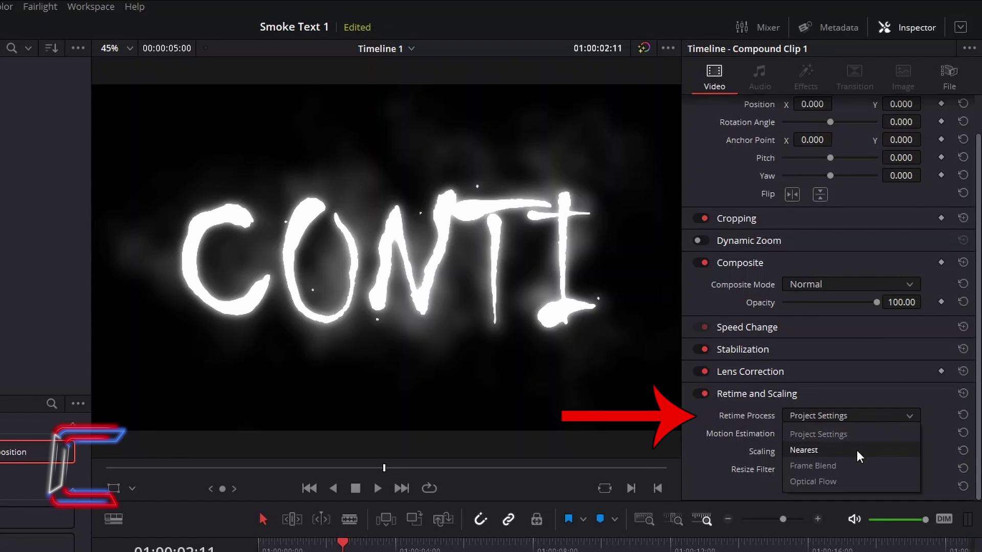
click(854, 466)
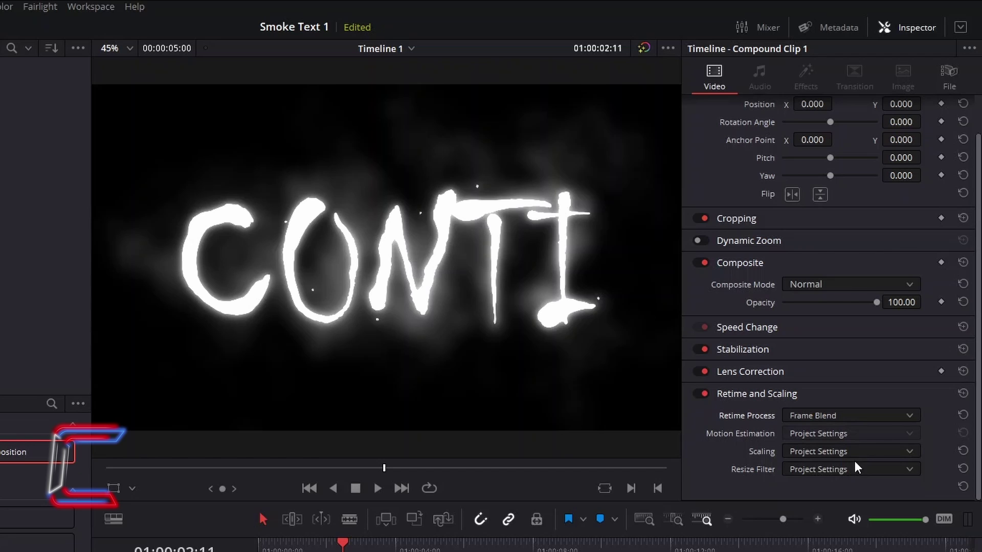